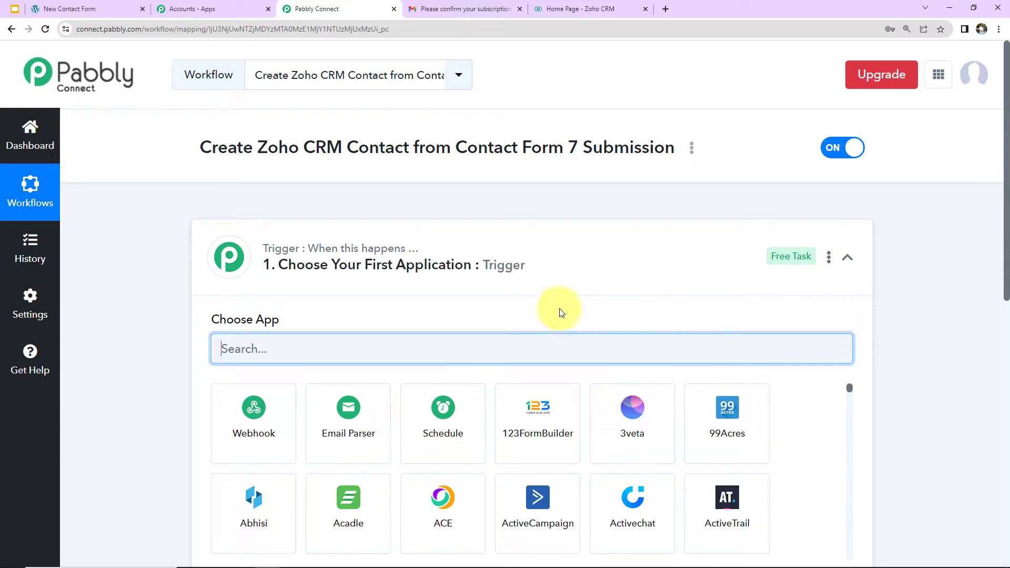
# - Set the workflow trigger to the Contact Form 7 app with the New Form Submission event
pyautogui.click(849, 260)
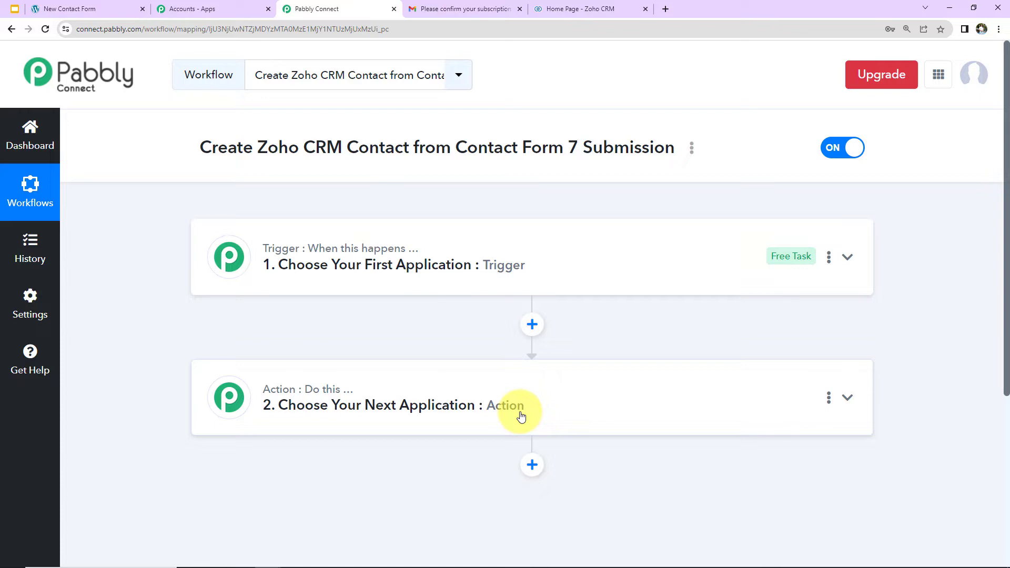
pyautogui.click(563, 269)
pyautogui.click(511, 350)
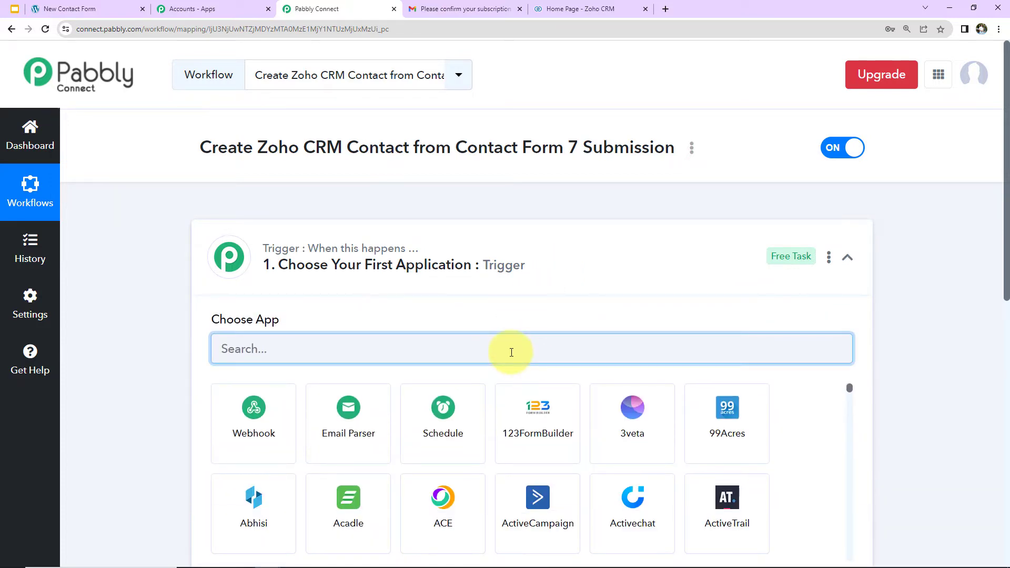
pyautogui.write('contact')
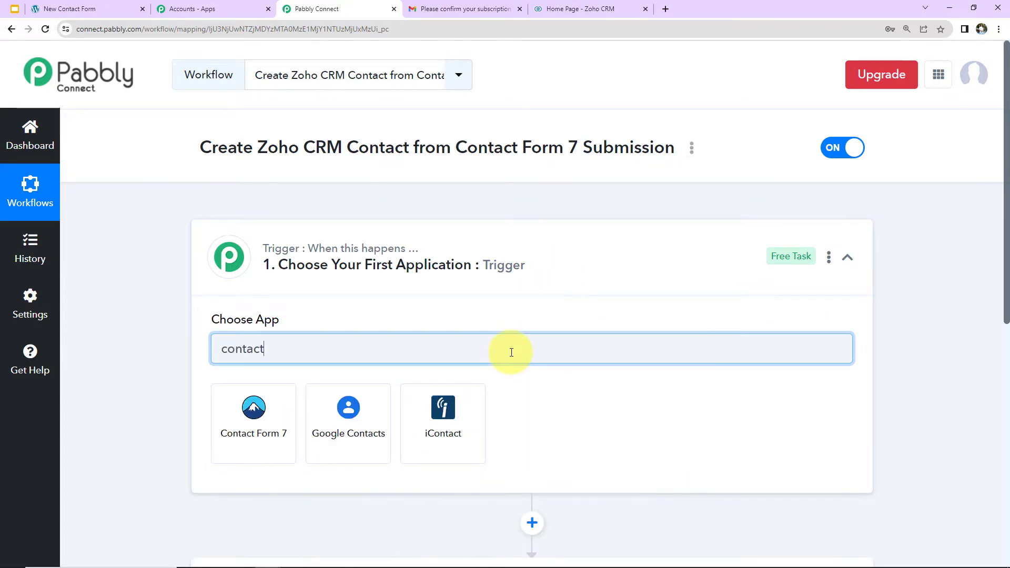
pyautogui.click(289, 426)
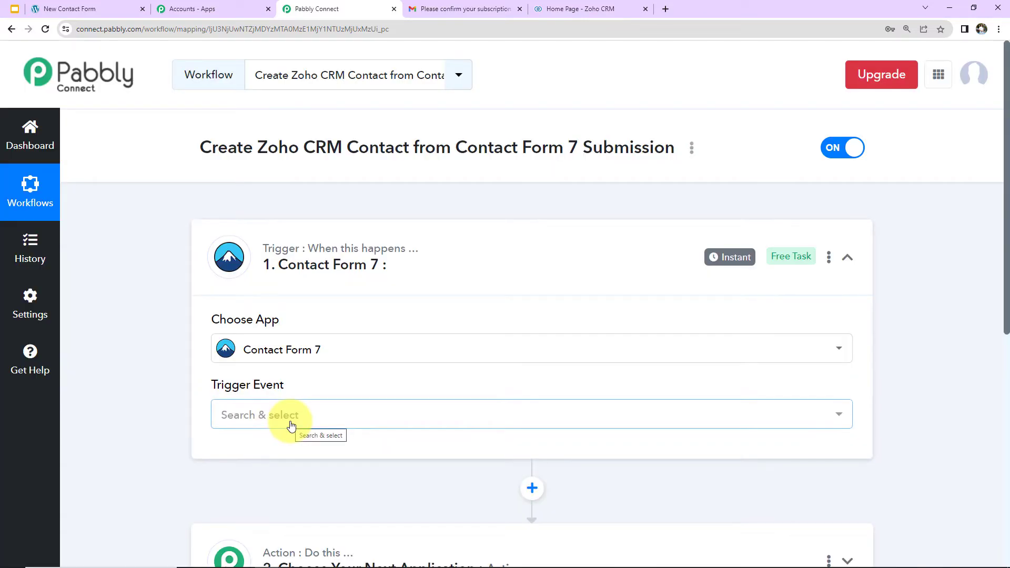
pyautogui.click(291, 425)
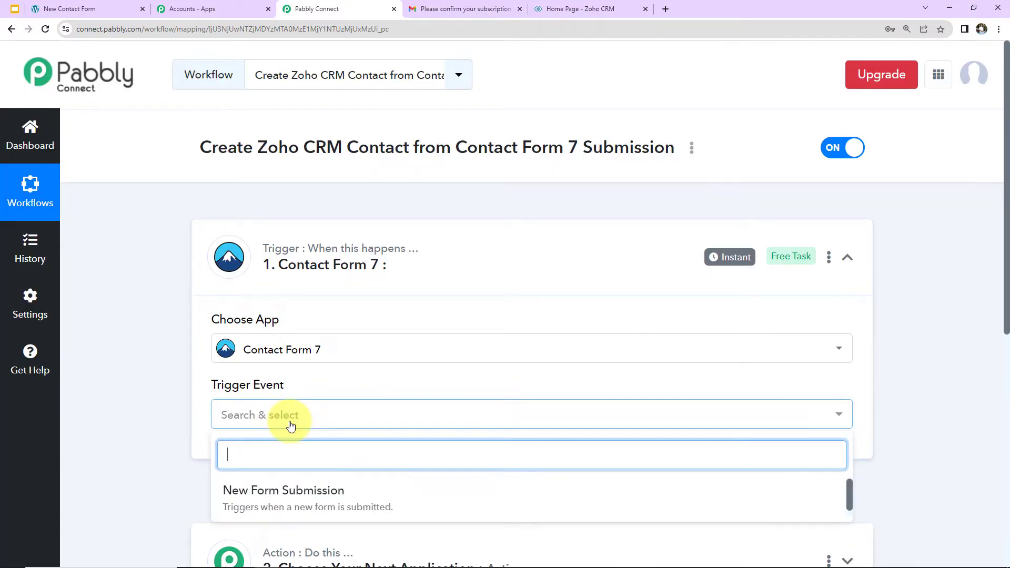
pyautogui.click(273, 488)
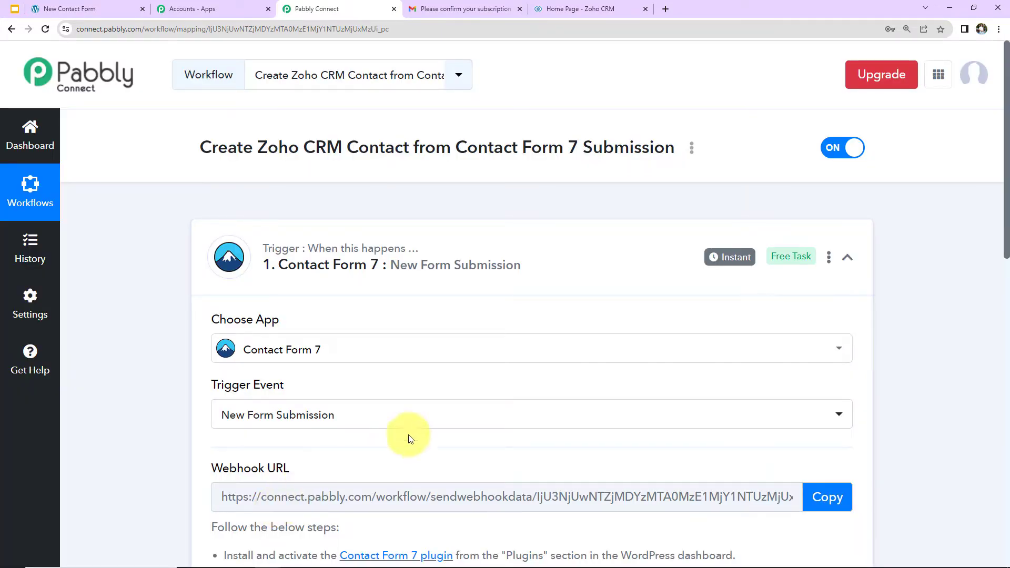
# - Copy the trigger's webhook URL and open the form titled "Contact Form" for editing in the WordPress admin
pyautogui.scroll(-5, 231, 305)
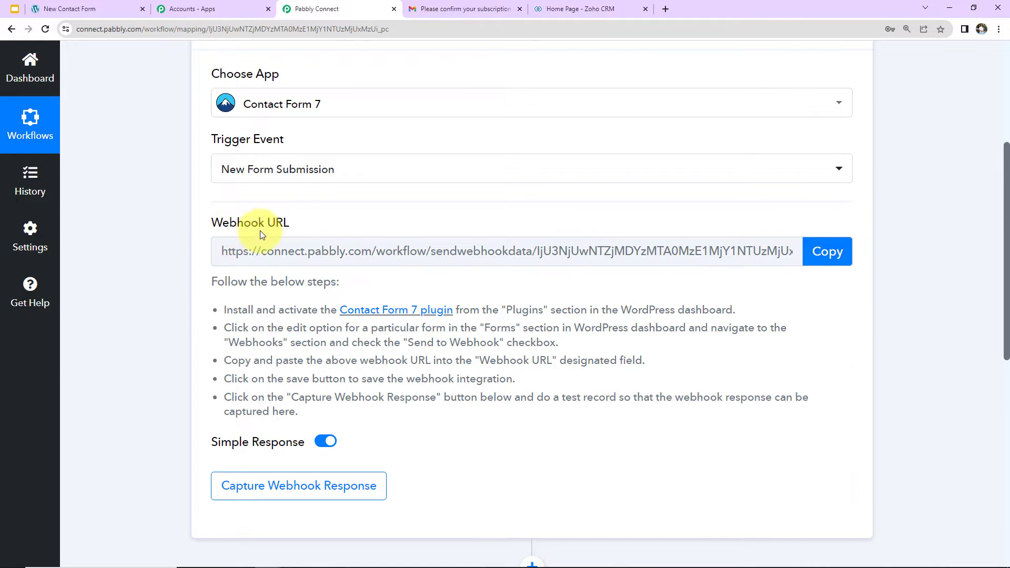
pyautogui.click(810, 257)
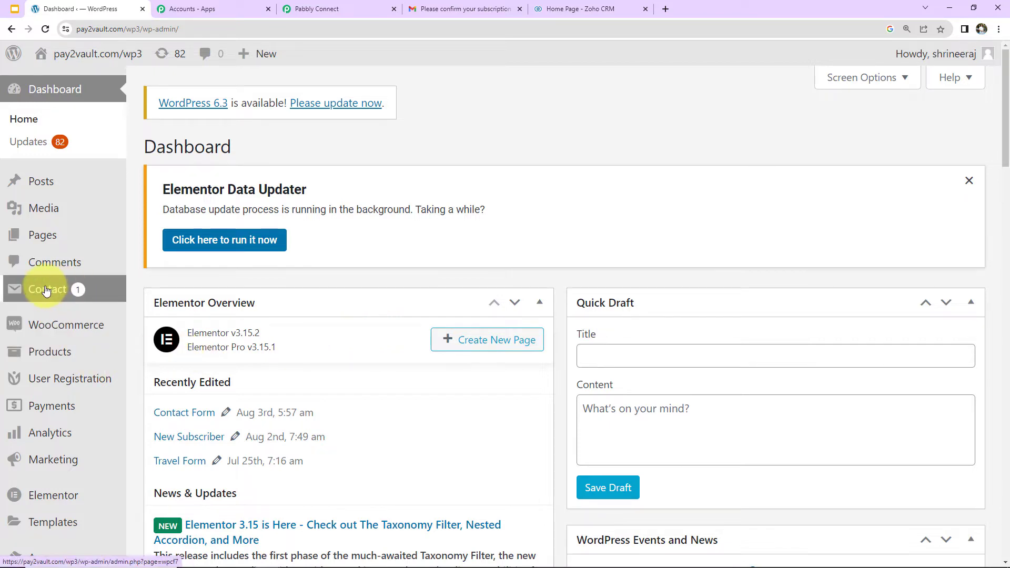
pyautogui.moveTo(45, 290)
pyautogui.click(188, 296)
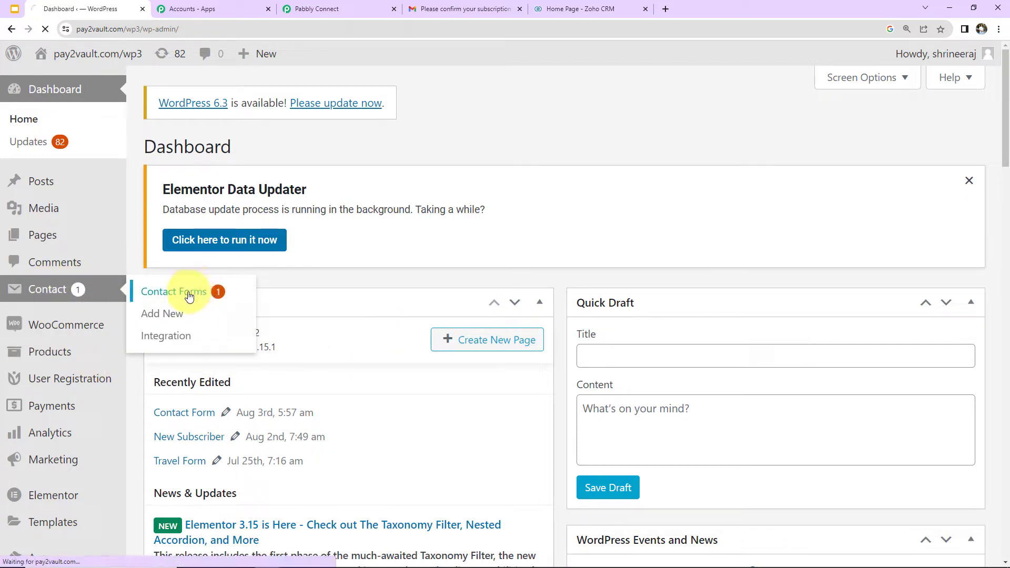
pyautogui.scroll(-5, 535, 311)
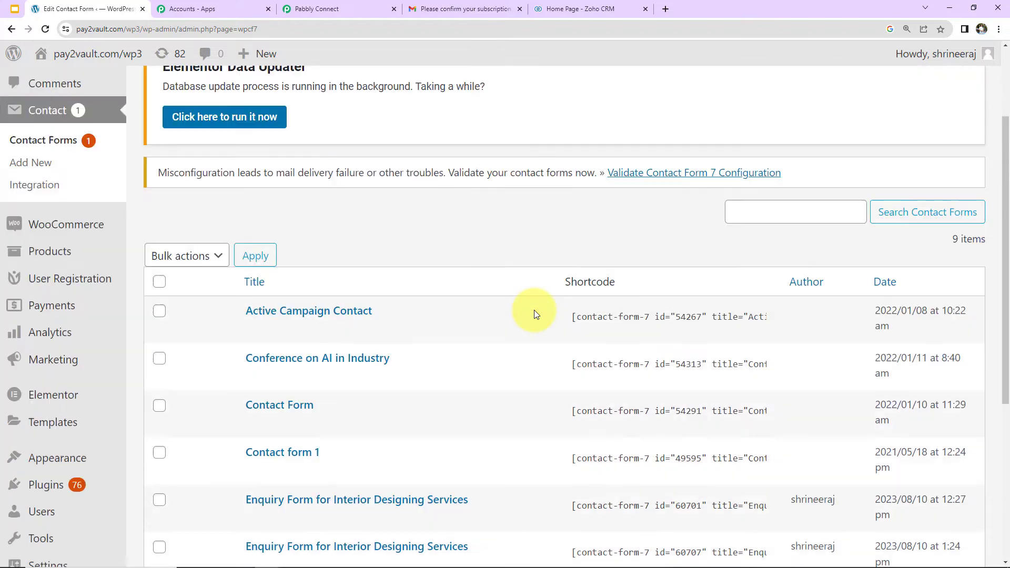
pyautogui.scroll(-2, 534, 314)
pyautogui.scroll(2, 534, 314)
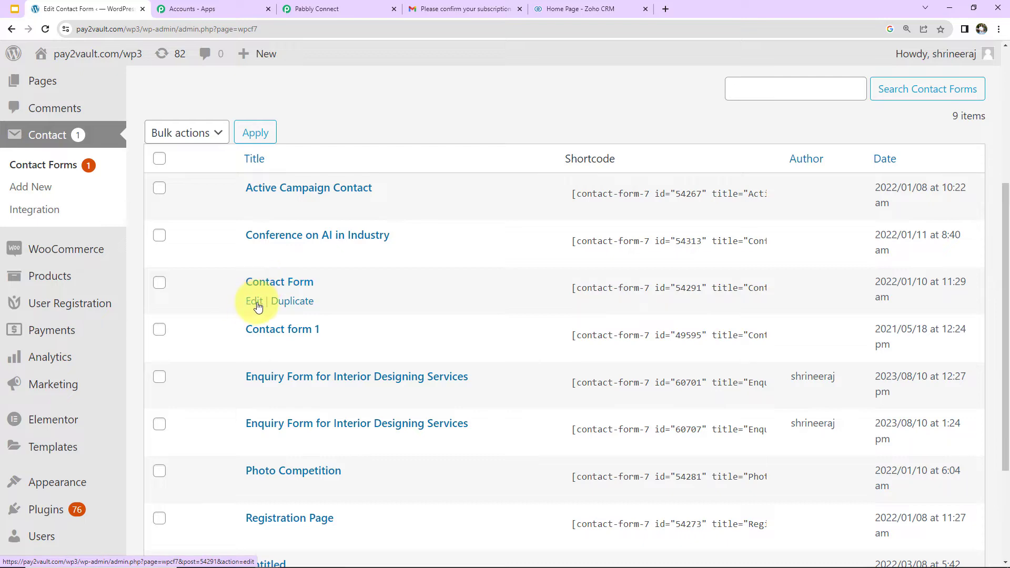
pyautogui.click(256, 304)
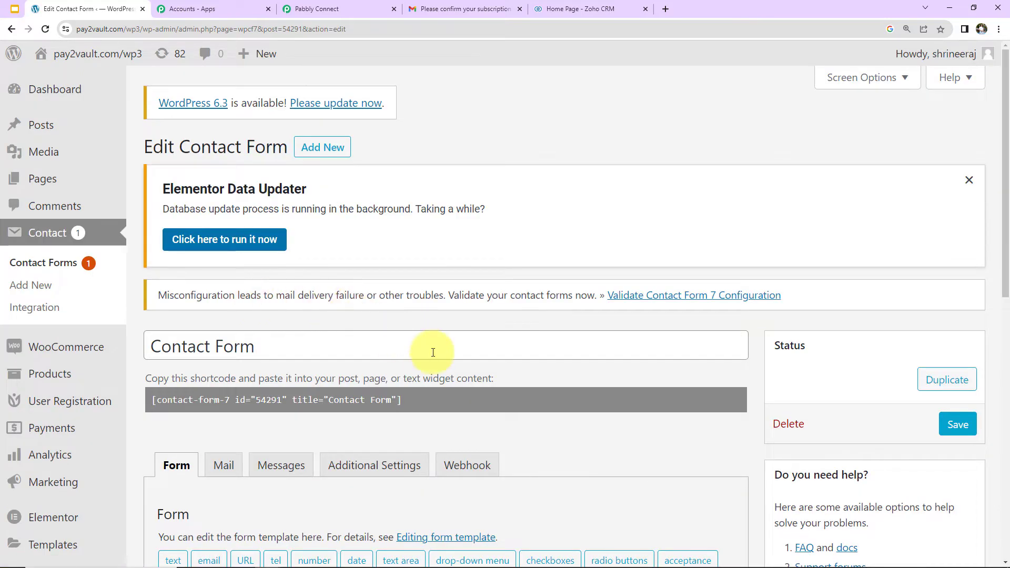
# - Replace the webhook URL in the form's webhook settings with the copied Pabbly URL and save the form
pyautogui.scroll(-2, 428, 350)
pyautogui.click(465, 343)
pyautogui.scroll(-4, 543, 336)
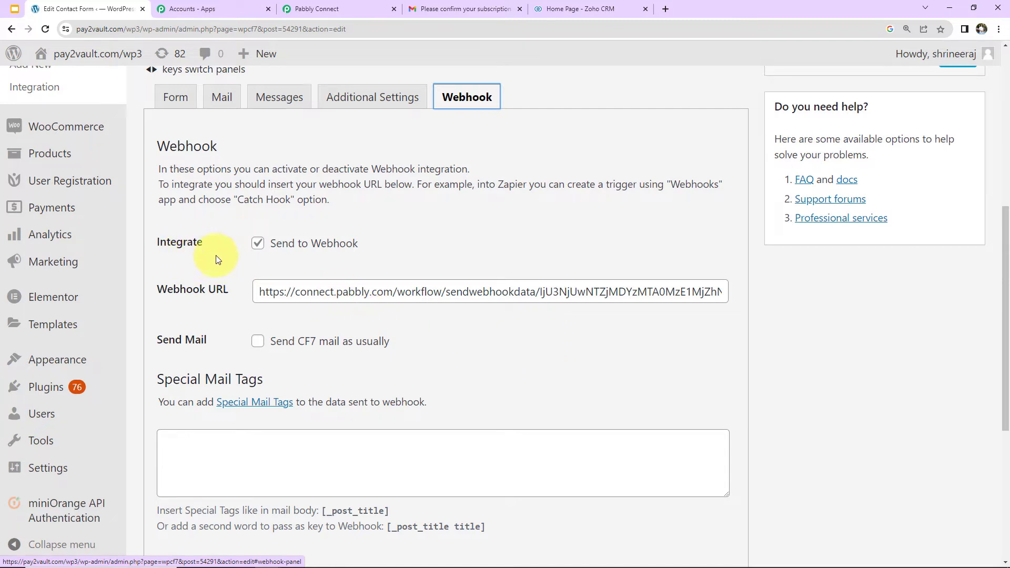
pyautogui.moveTo(261, 292); pyautogui.dragTo(941, 312)
pyautogui.press('BackSpace')
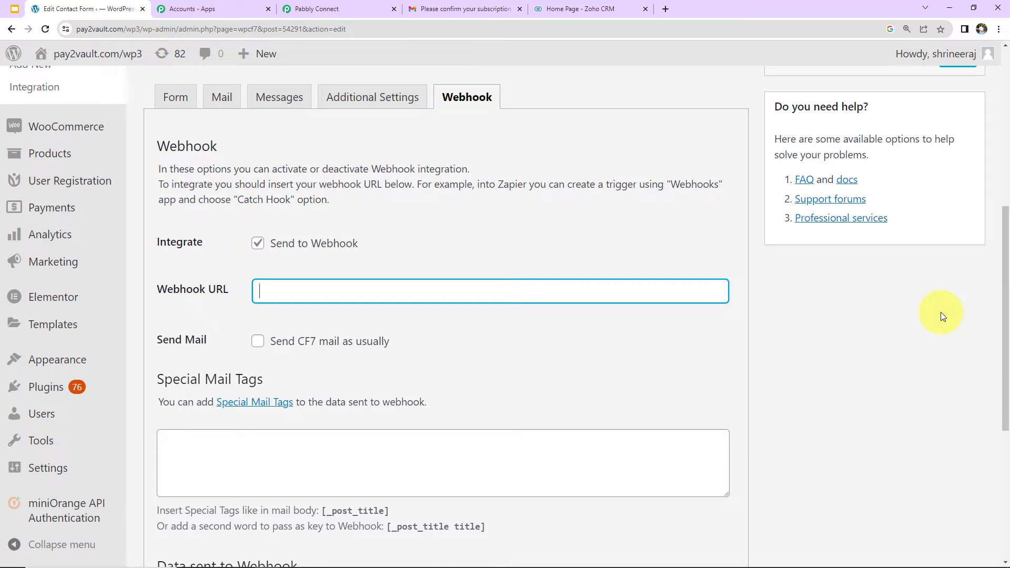
pyautogui.hotkey('ctrl', 'v')
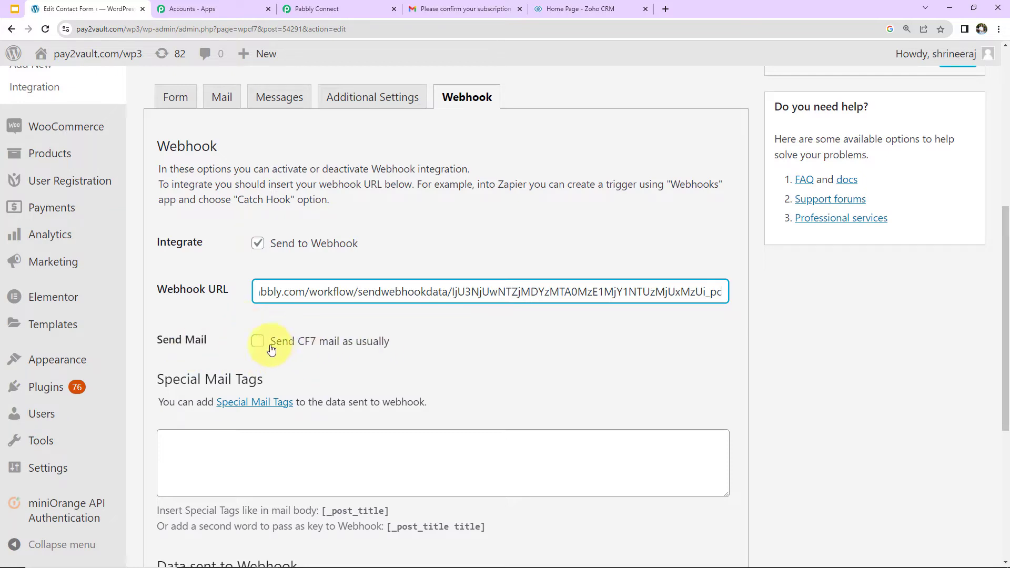
pyautogui.scroll(-5, 445, 356)
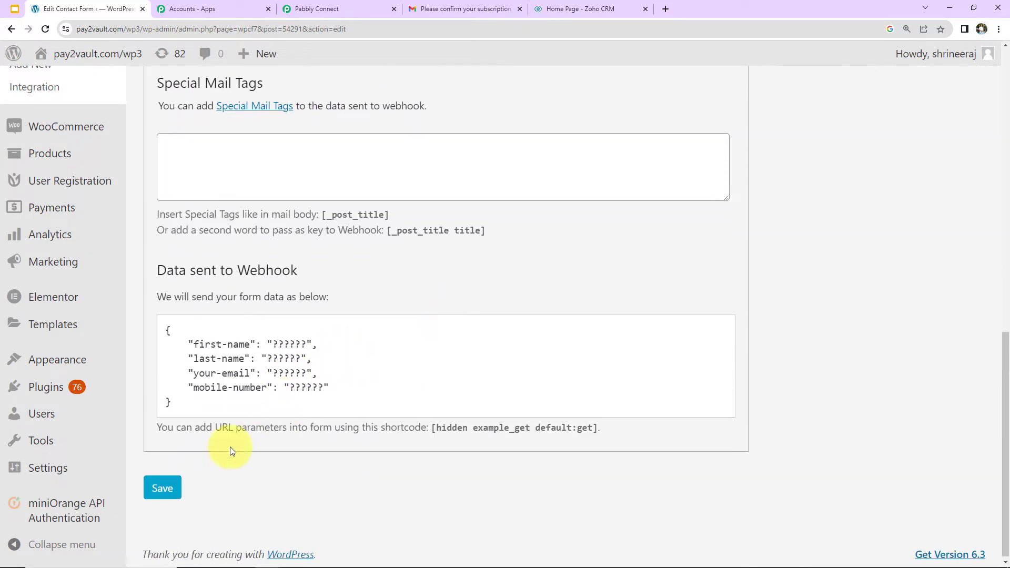
pyautogui.click(174, 489)
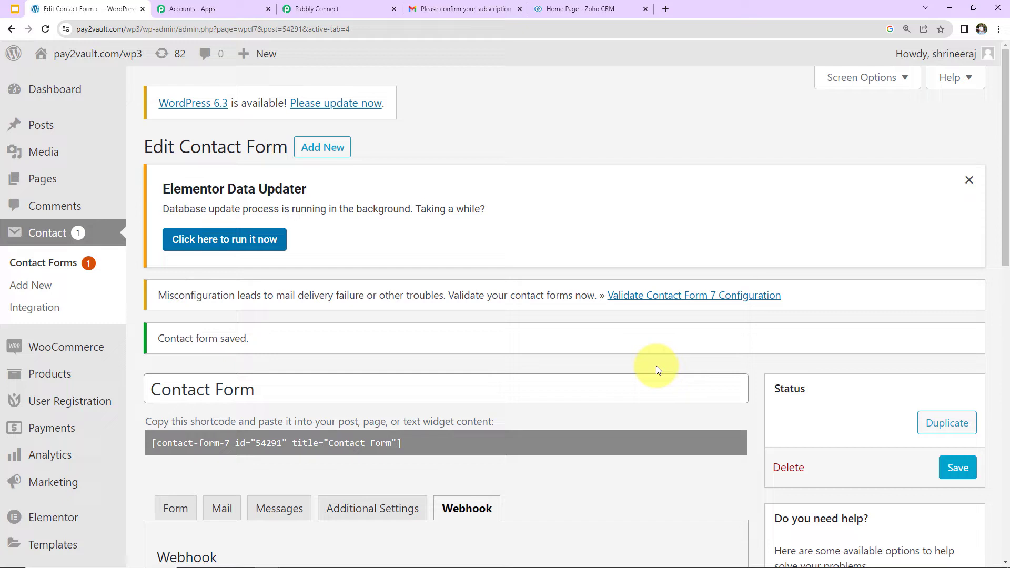
# - Return to the Pabbly Connect workflow and start capturing the trigger's webhook response
pyautogui.click(322, 11)
pyautogui.scroll(-5, 421, 267)
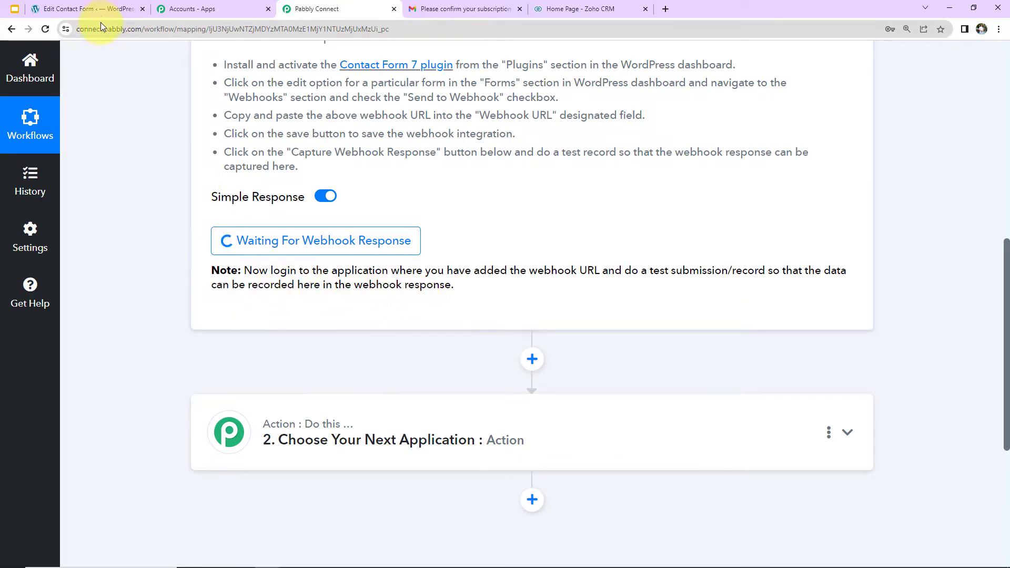
# - Switch back to the WordPress form editor and copy the shortcode of "Contact Form"
pyautogui.click(96, 9)
pyautogui.scroll(-2, 314, 368)
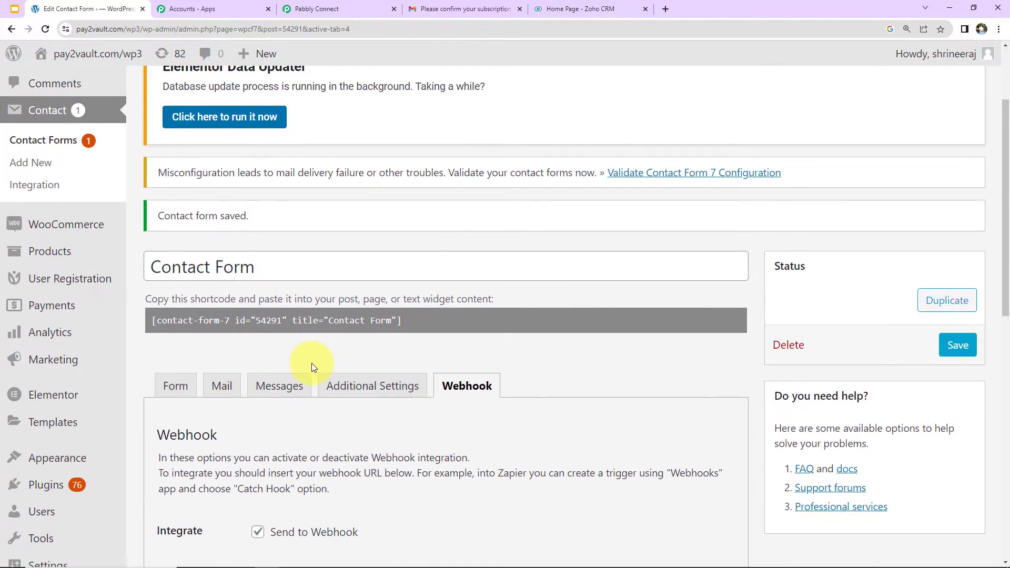
pyautogui.click(436, 324)
pyautogui.moveTo(437, 324); pyautogui.dragTo(201, 321)
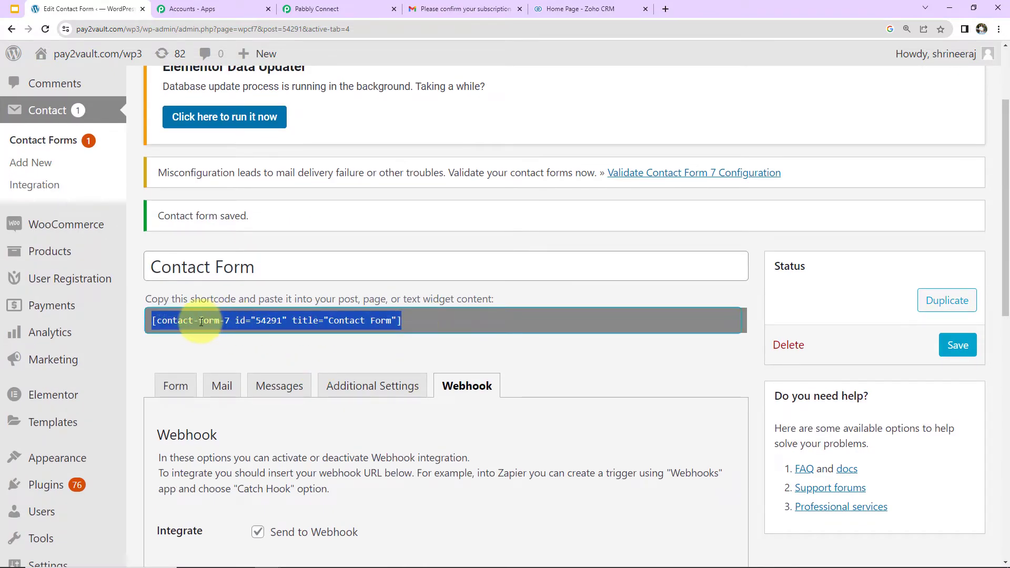
pyautogui.rightClick(203, 323)
pyautogui.click(221, 335)
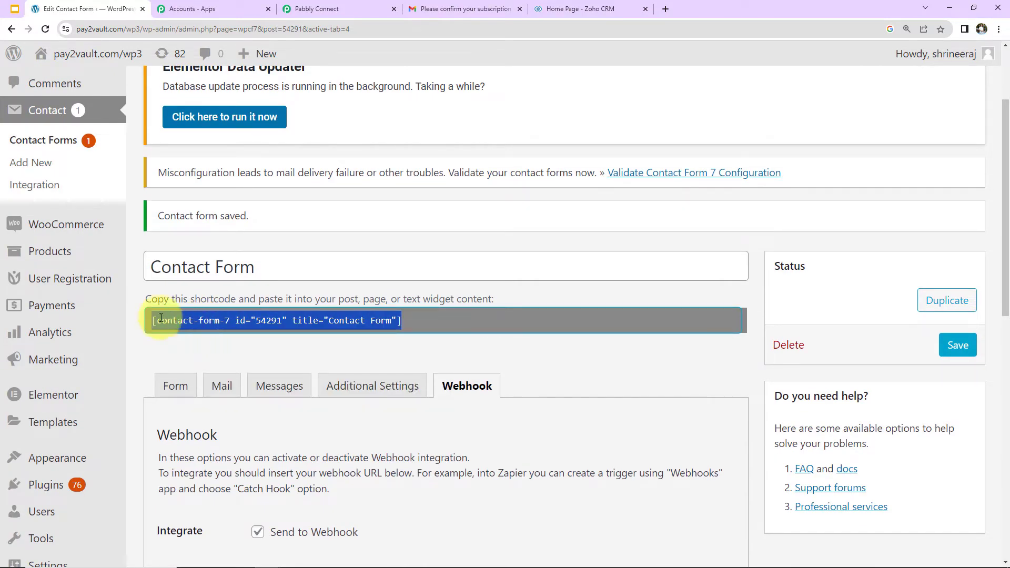
# - Create a new WordPress page titled "New Contact Form 123"
pyautogui.scroll(2, 160, 318)
pyautogui.moveTo(79, 179)
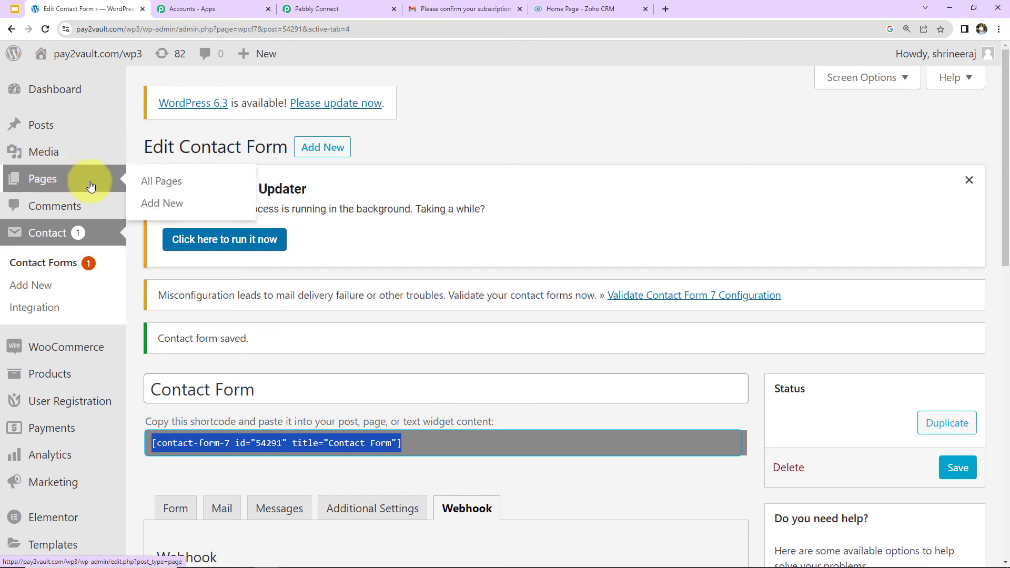
pyautogui.click(165, 208)
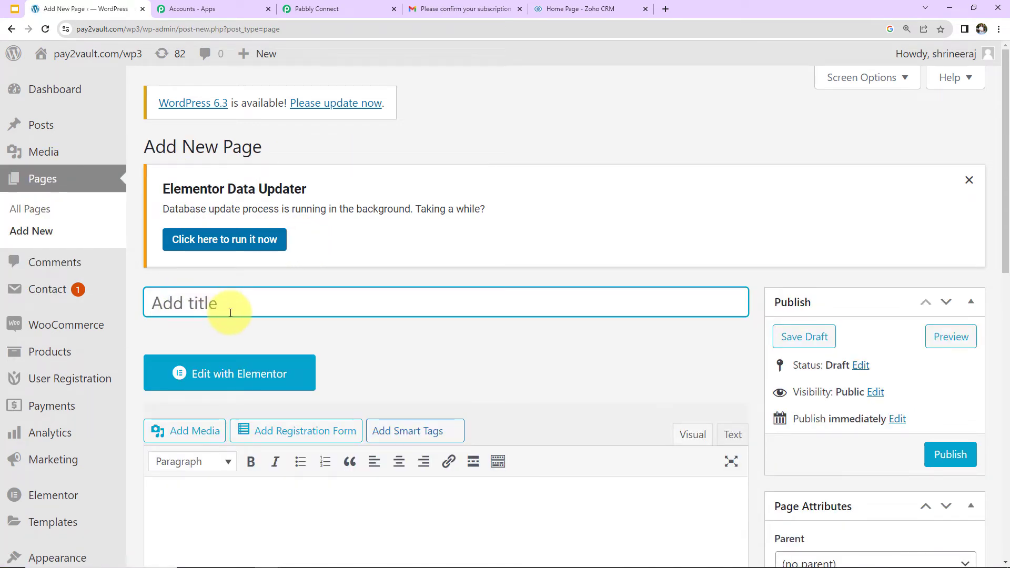
pyautogui.write('New Conta')
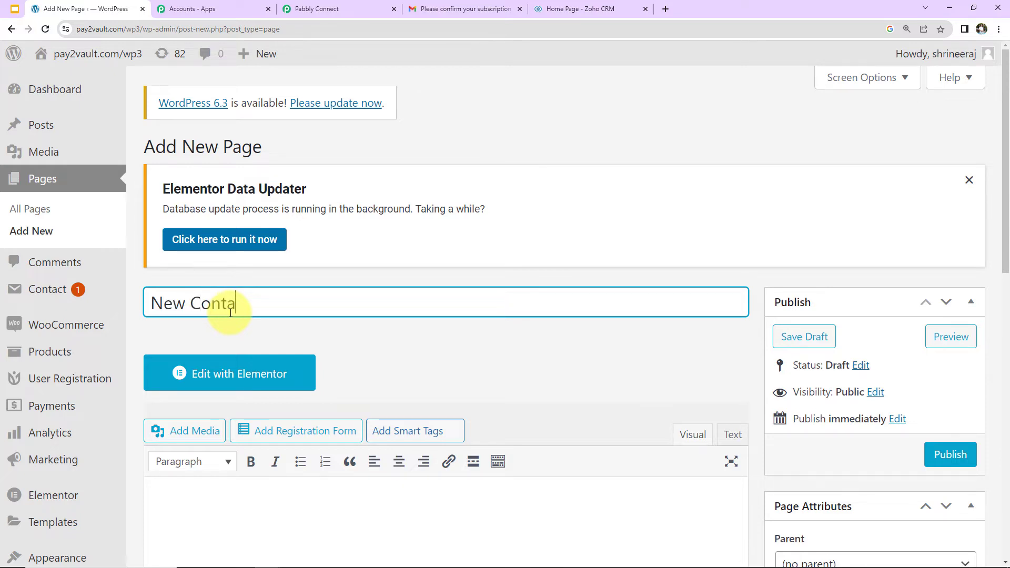
pyautogui.write('ct Form 123')
# - Paste the Contact Form shortcode into the page body and publish the page
pyautogui.scroll(-2, 388, 361)
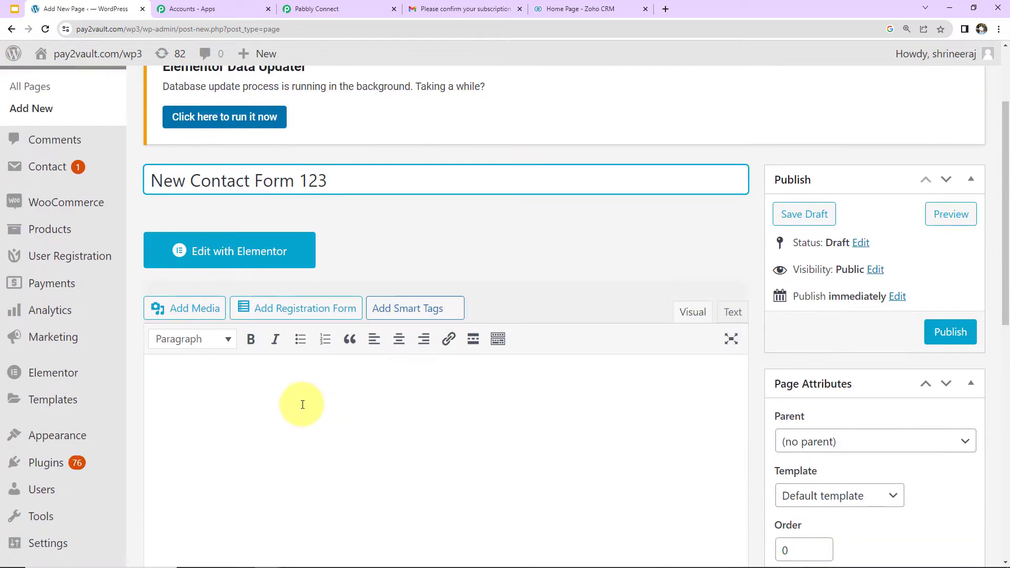
pyautogui.click(302, 405)
pyautogui.hotkey('ctrl', 'v')
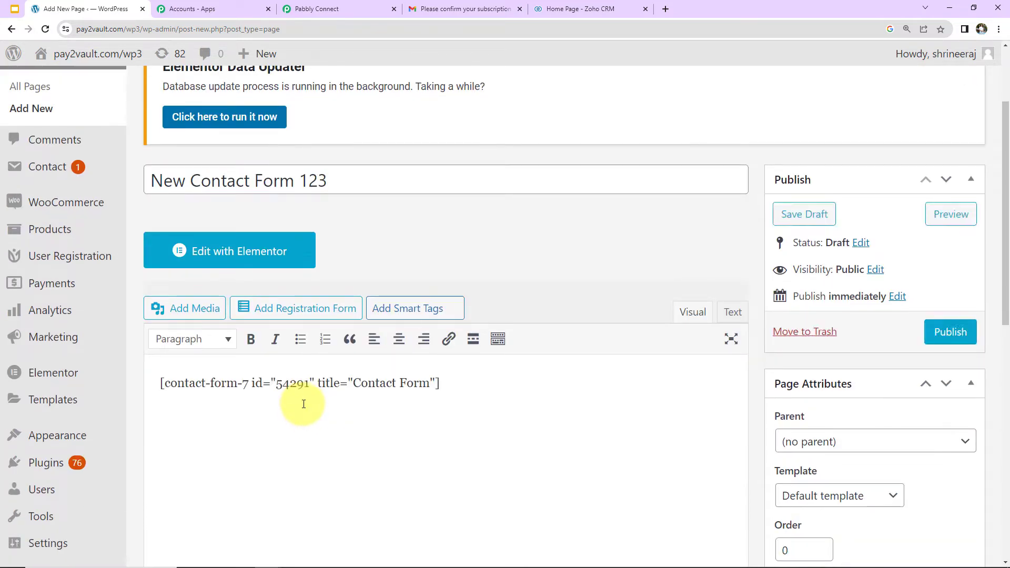
pyautogui.click(949, 333)
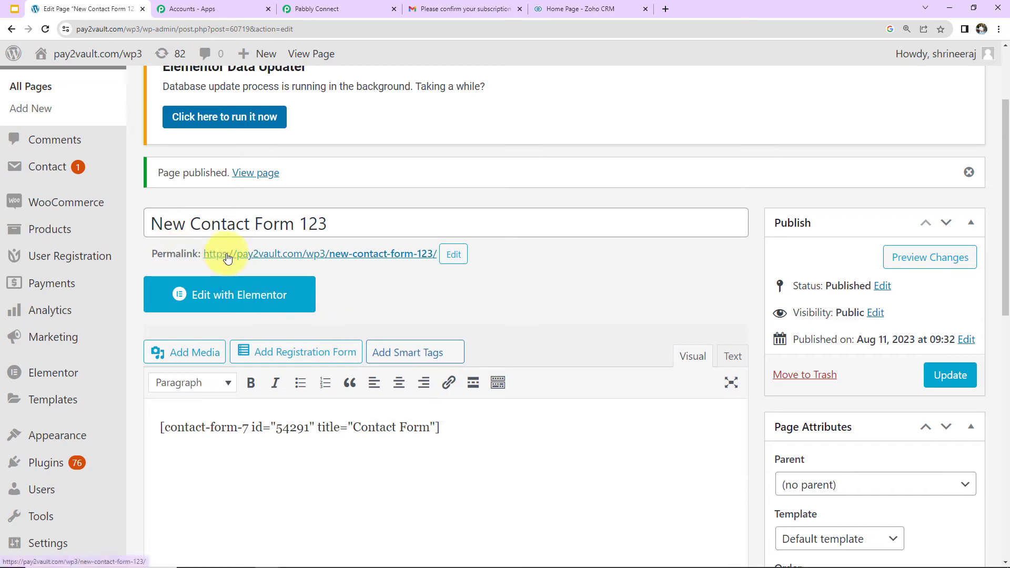
# - Open the published page in an incognito window and fill in its form with the saved test user's contact details
pyautogui.rightClick(400, 254)
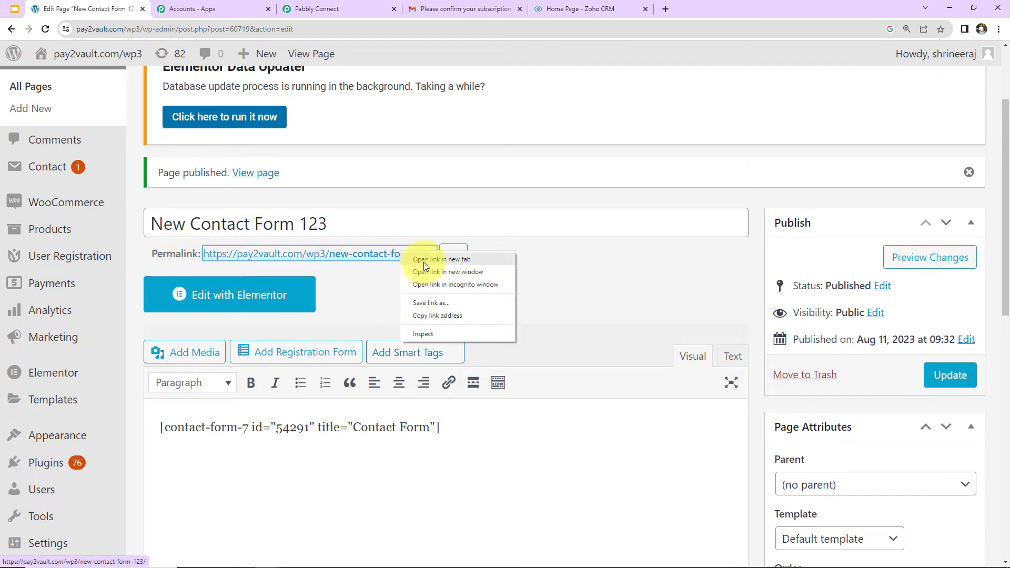
pyautogui.click(424, 283)
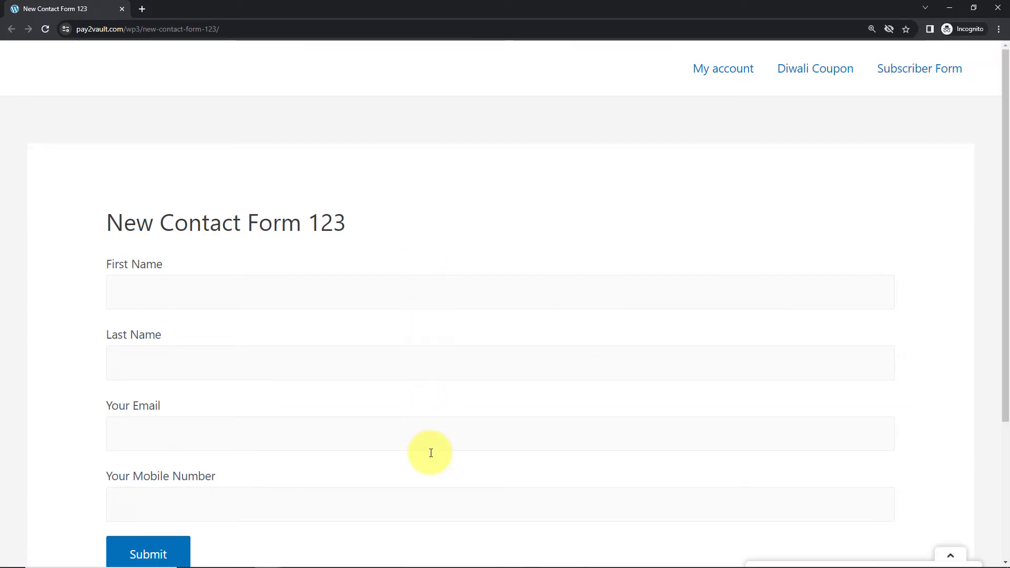
pyautogui.click(185, 292)
pyautogui.click(957, 288)
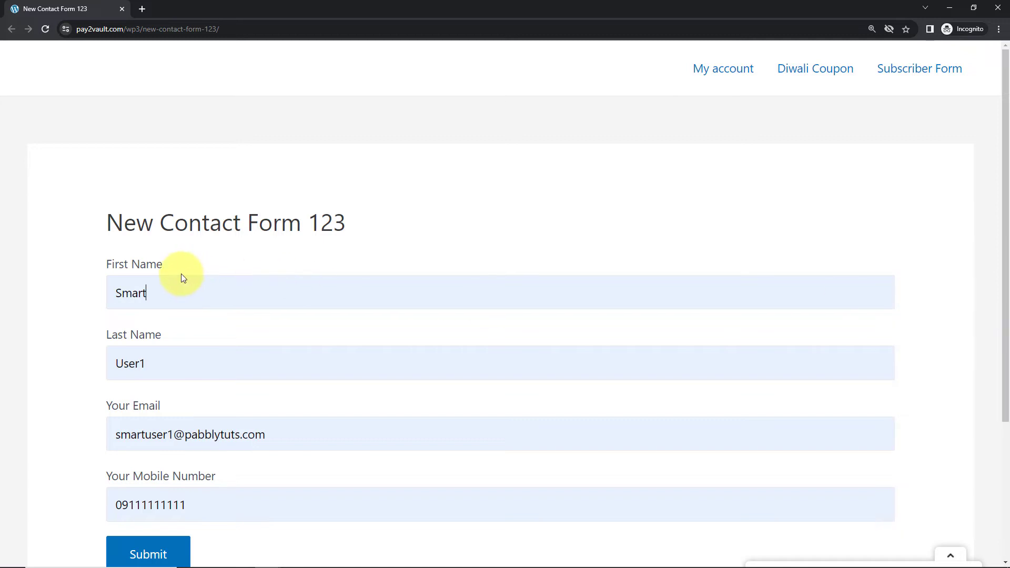
# - Replace the leading 0 of the mobile number with the +91 country code and submit the test form
pyautogui.scroll(-2, 236, 361)
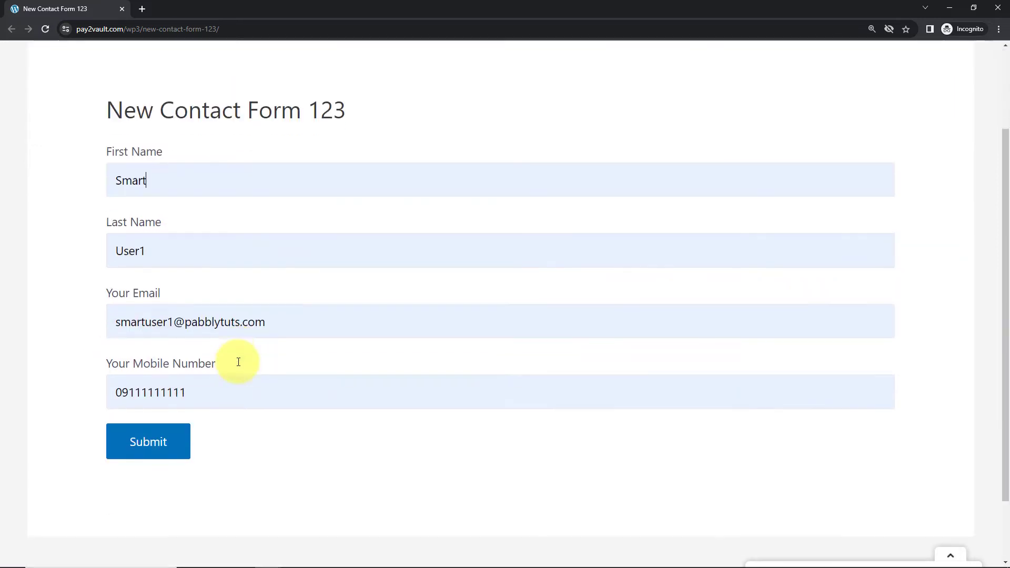
pyautogui.click(123, 381)
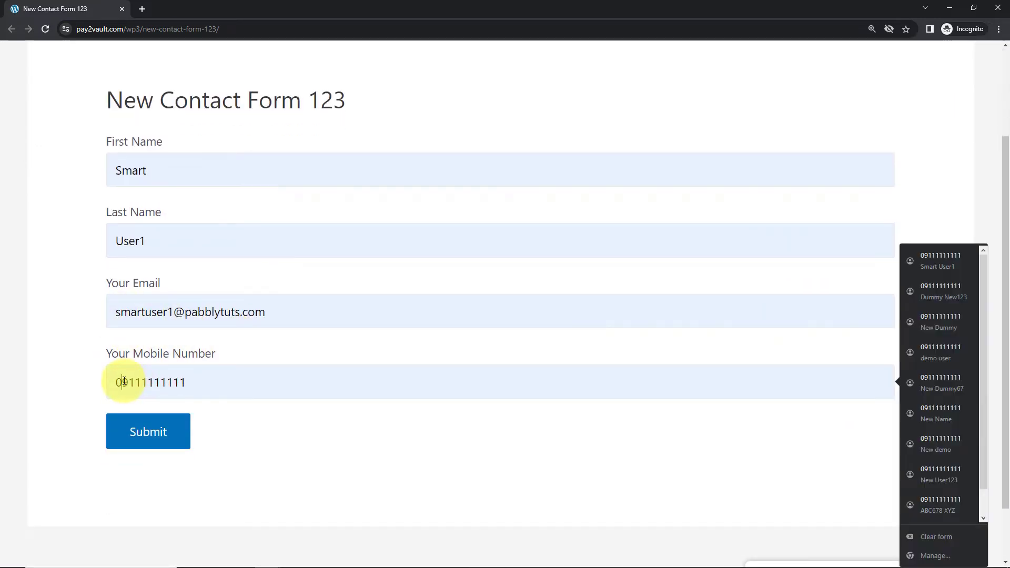
pyautogui.press('BackSpace')
pyautogui.write('+')
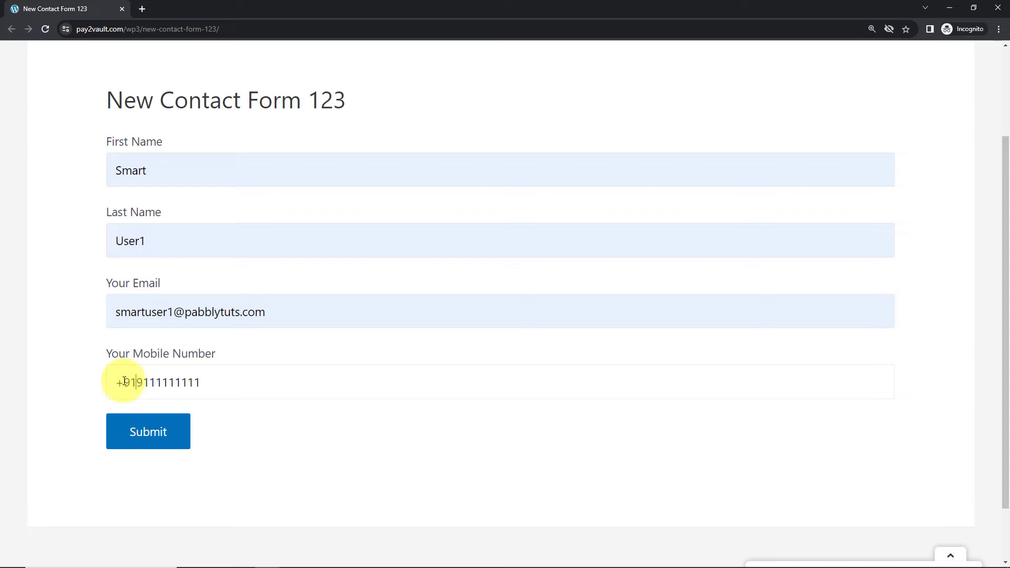
pyautogui.write('91')
pyautogui.click(133, 435)
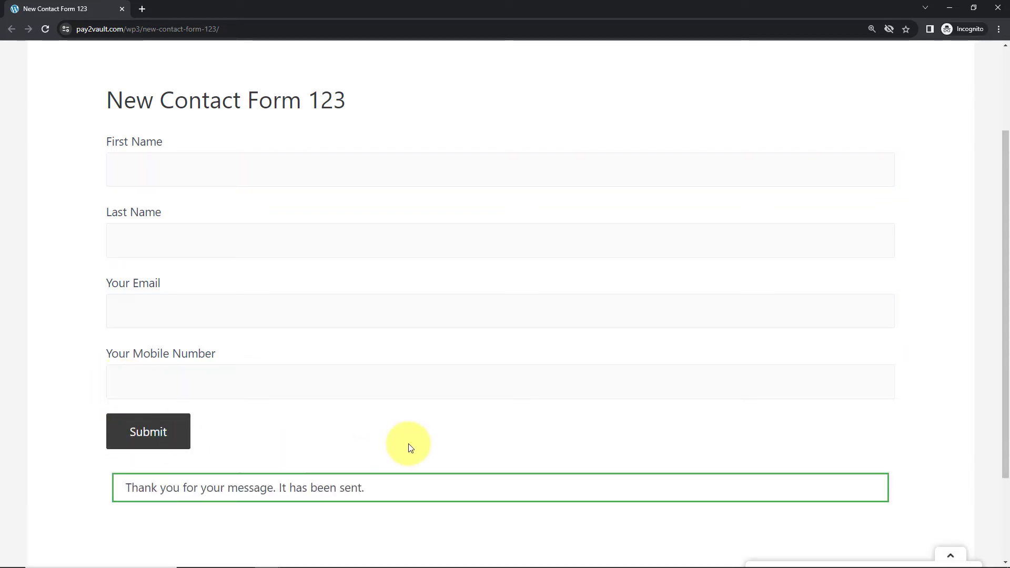
pyautogui.click(996, 8)
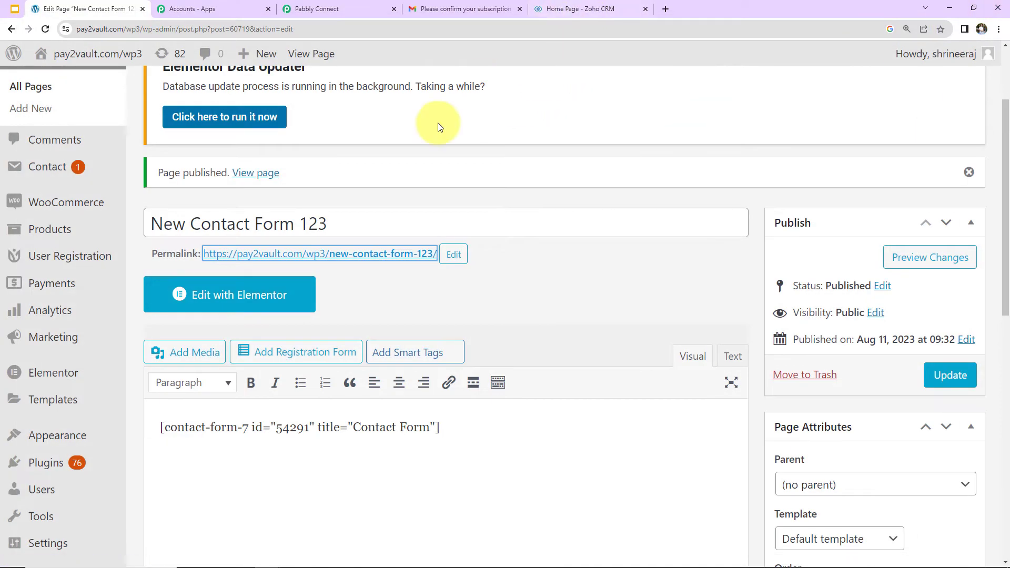
# - Return to the Pabbly Connect workflow and set its action step to Zoho CRM with the Create Contact event
pyautogui.click(321, 8)
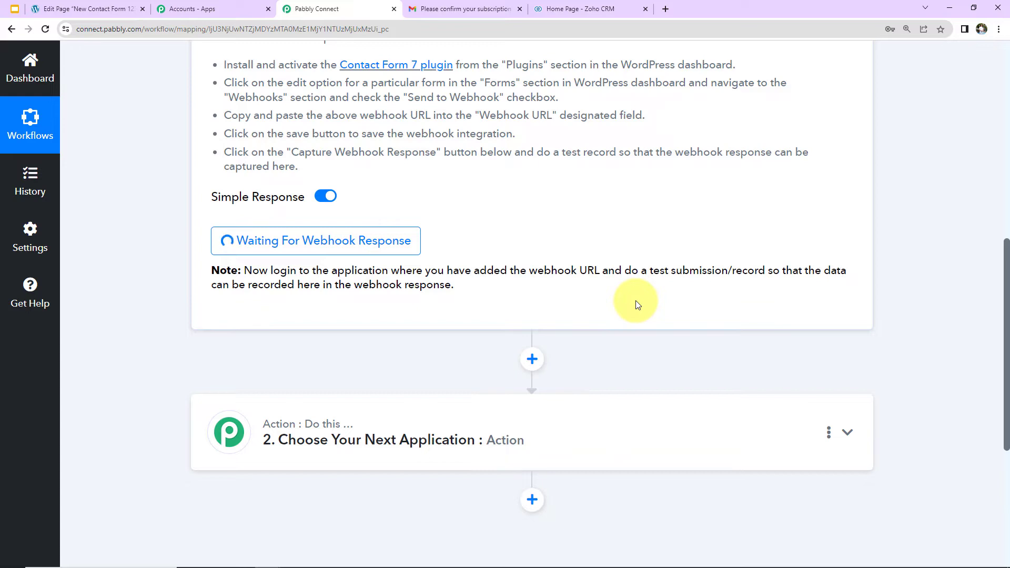
pyautogui.scroll(-3, 899, 302)
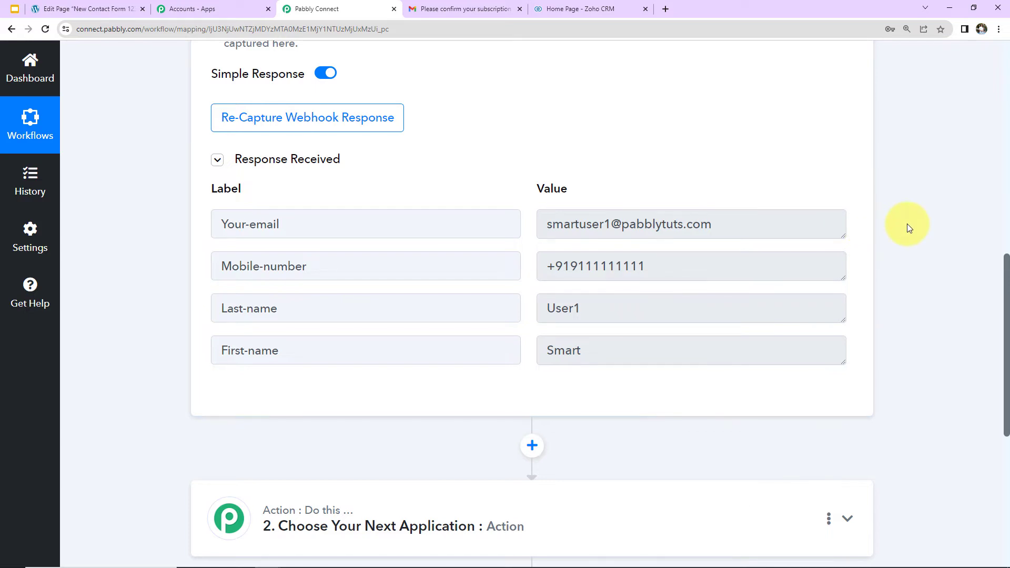
pyautogui.scroll(-6, 904, 227)
pyautogui.click(349, 159)
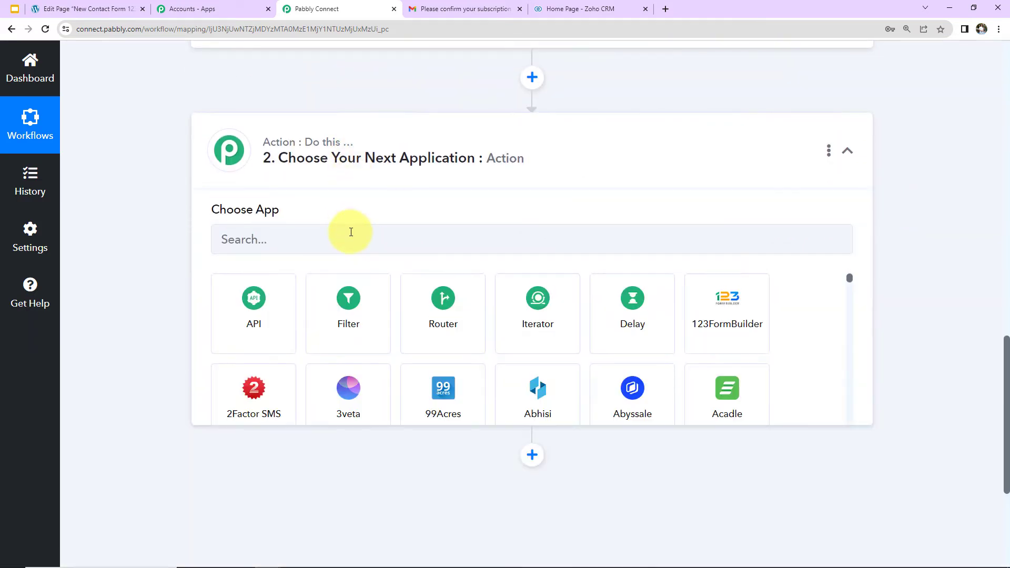
pyautogui.click(351, 234)
pyautogui.write('zoho')
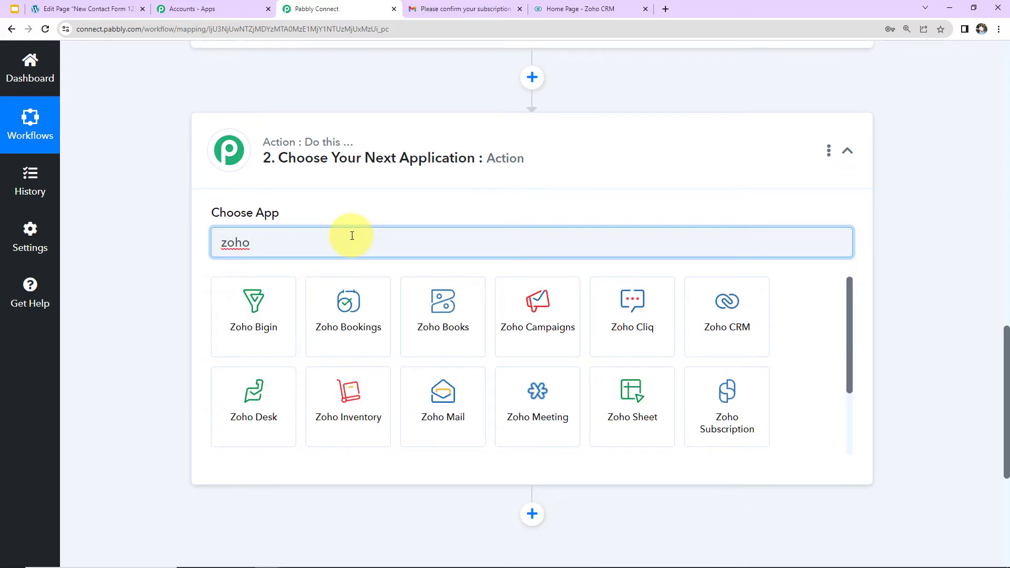
pyautogui.click(724, 314)
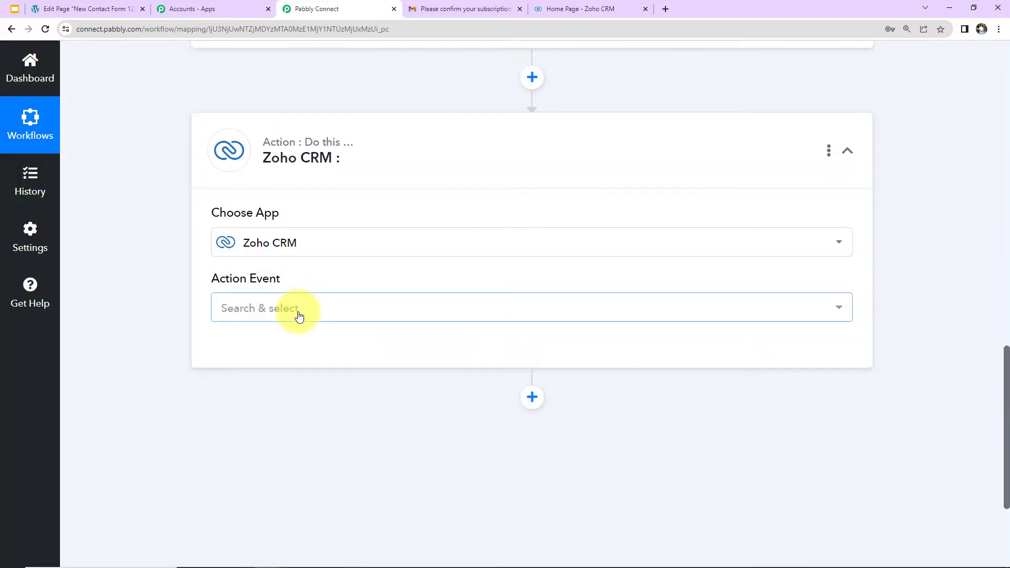
pyautogui.click(297, 314)
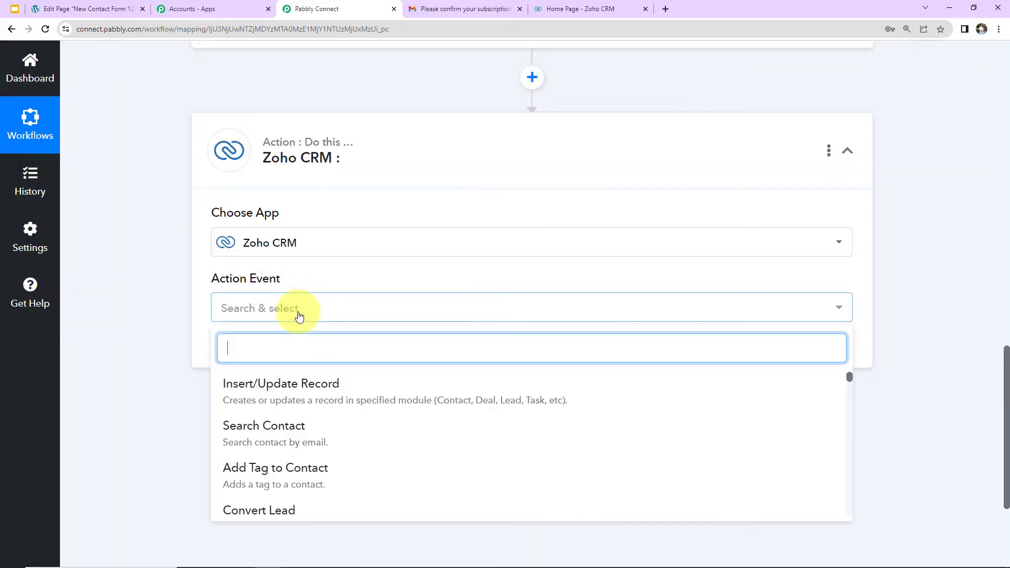
pyautogui.scroll(-3, 295, 437)
pyautogui.click(295, 438)
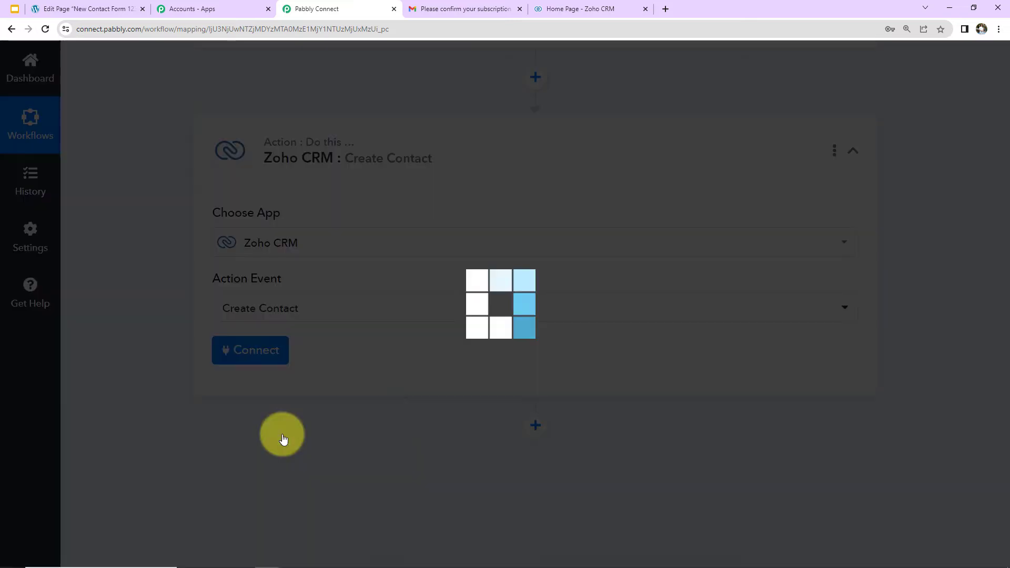
# - Start adding a new Zoho CRM connection and check the account's domain in the open Zoho CRM page's address
pyautogui.click(275, 356)
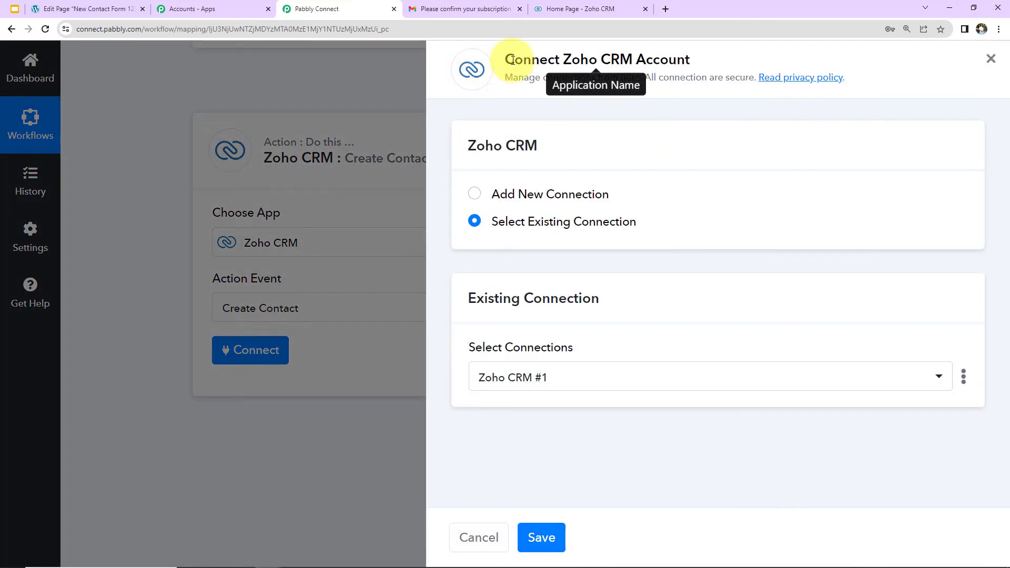
pyautogui.click(475, 194)
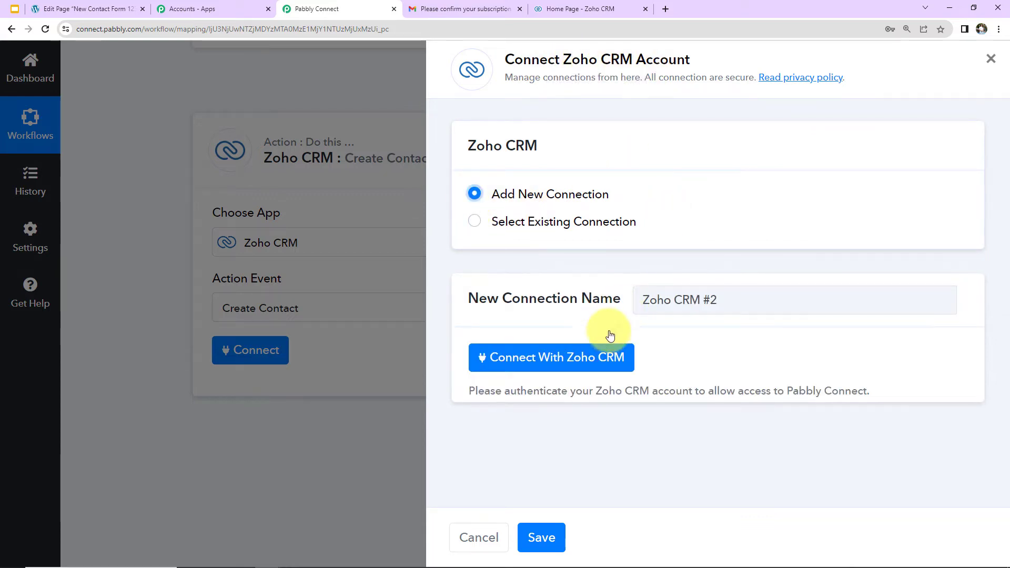
pyautogui.click(609, 356)
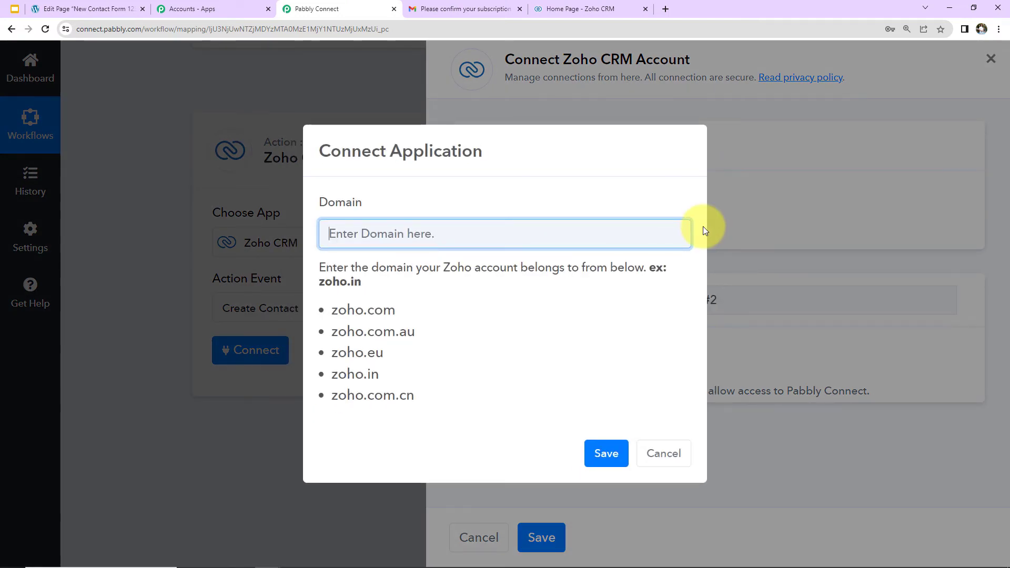
pyautogui.click(576, 12)
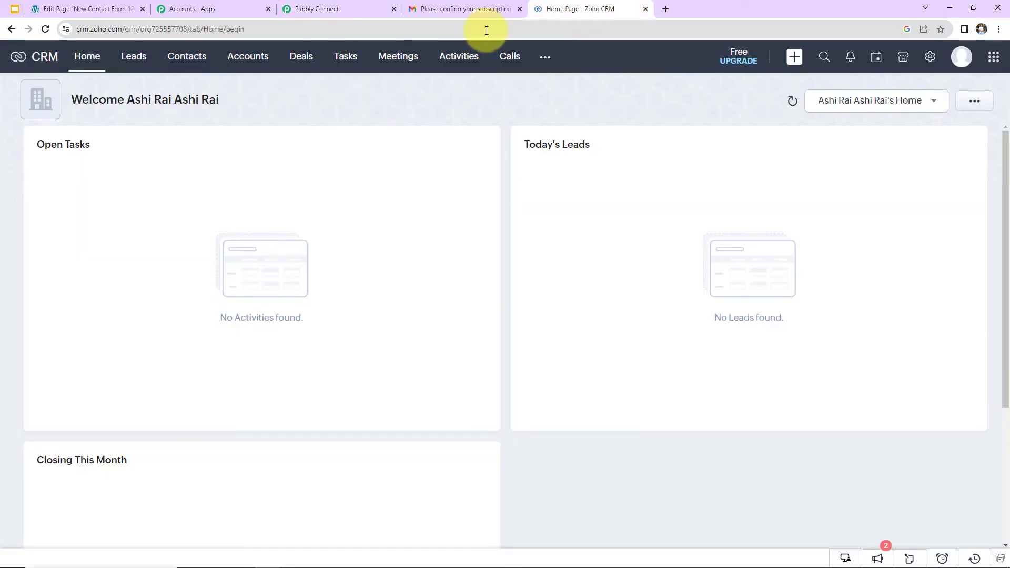
pyautogui.click(130, 28)
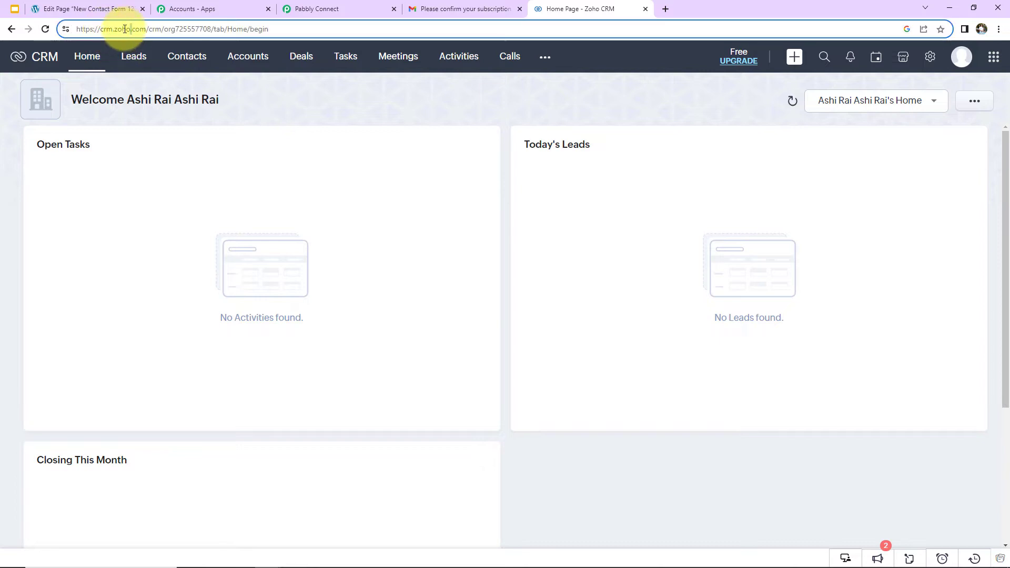
pyautogui.click(314, 9)
# - Set the new connection's domain to zoho.com, save it and accept Pabbly Connect's access to the Zoho account
pyautogui.moveTo(398, 311); pyautogui.dragTo(323, 309)
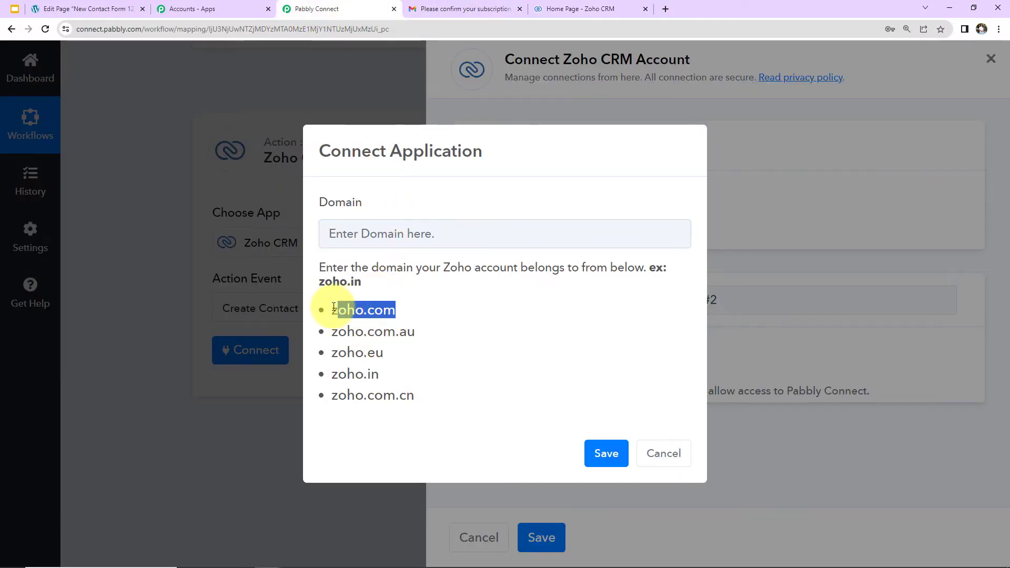
pyautogui.rightClick(324, 309)
pyautogui.click(353, 315)
pyautogui.click(370, 242)
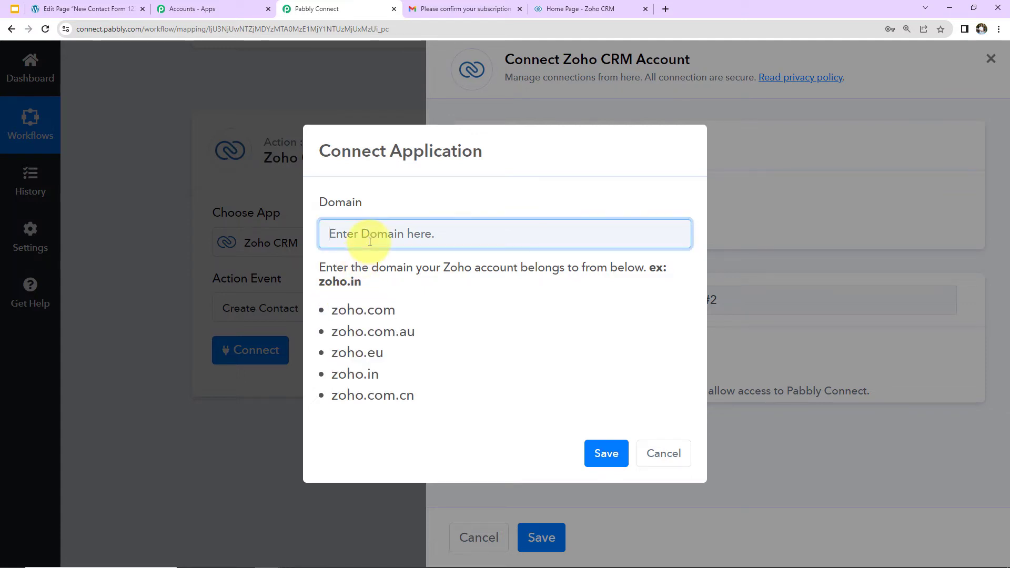
pyautogui.hotkey('ctrl', 'v')
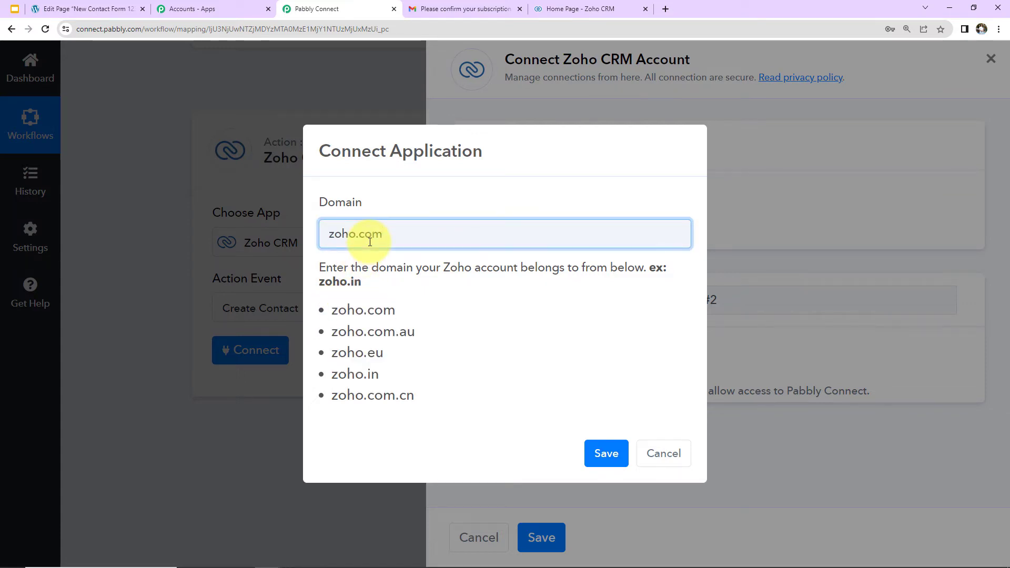
pyautogui.click(605, 453)
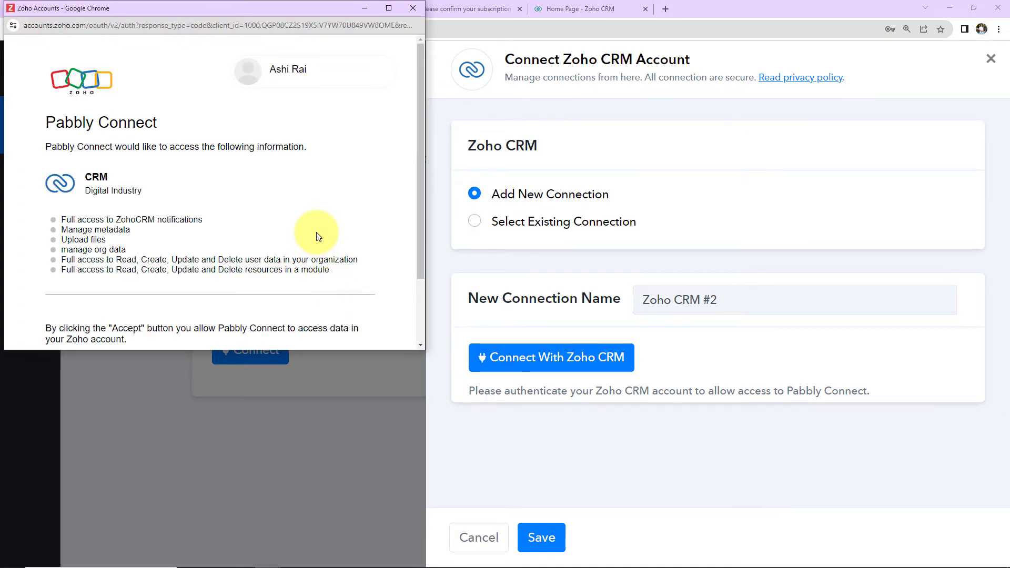
pyautogui.scroll(-2, 318, 237)
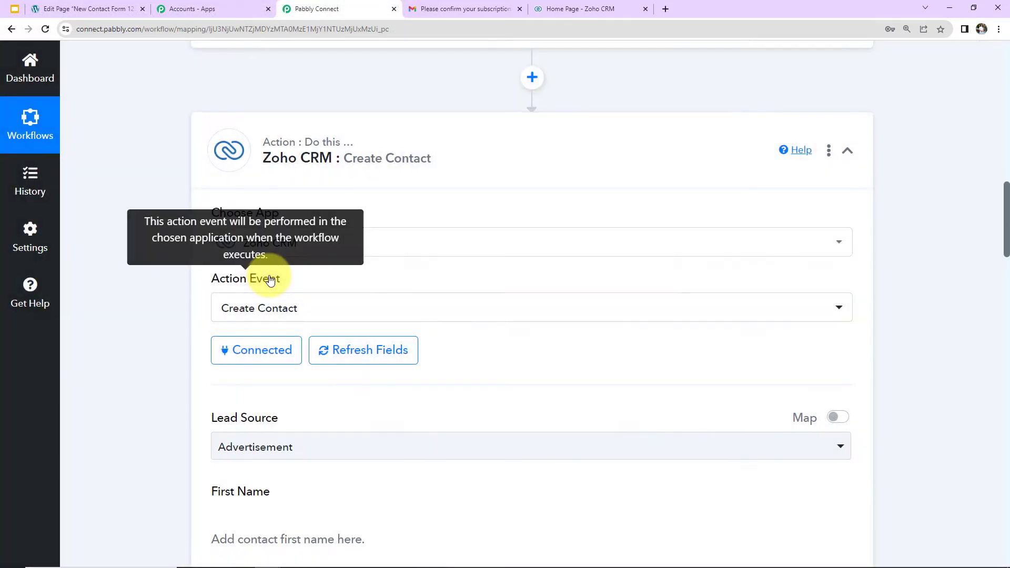
# - Choose Advertisement as the contact's Lead Source in the Zoho CRM action
pyautogui.scroll(-7, 657, 318)
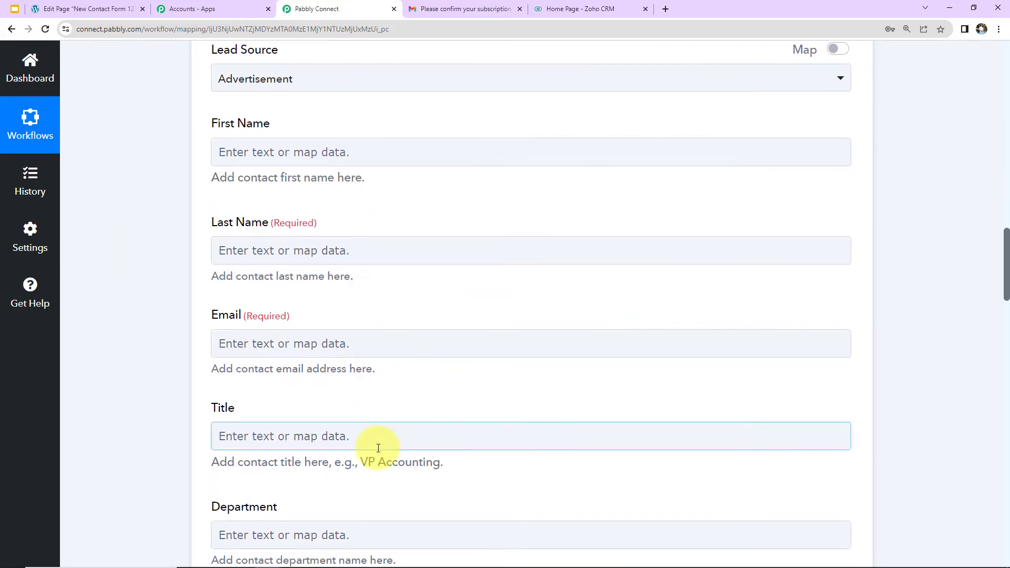
pyautogui.scroll(5, 406, 421)
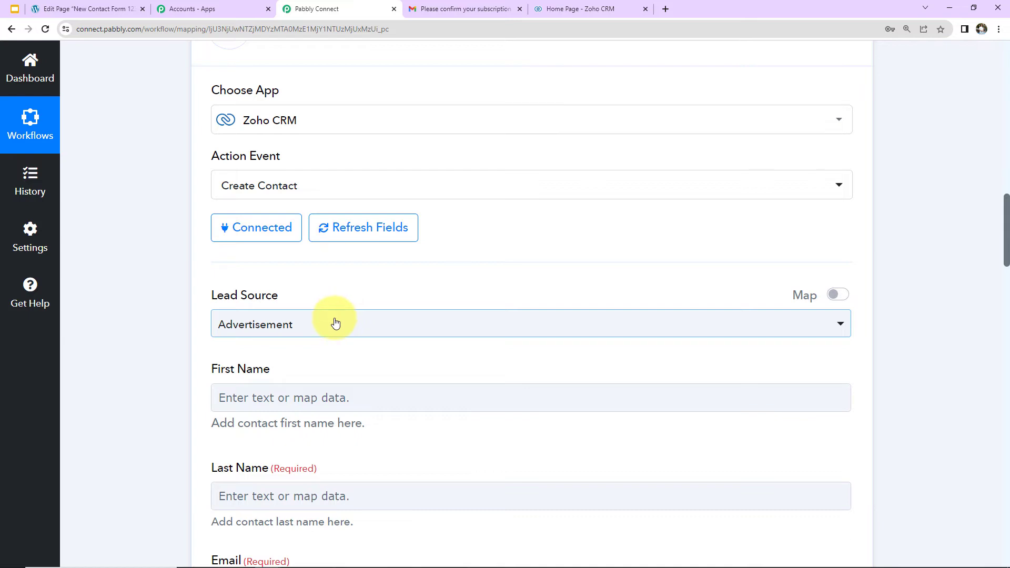
pyautogui.click(335, 322)
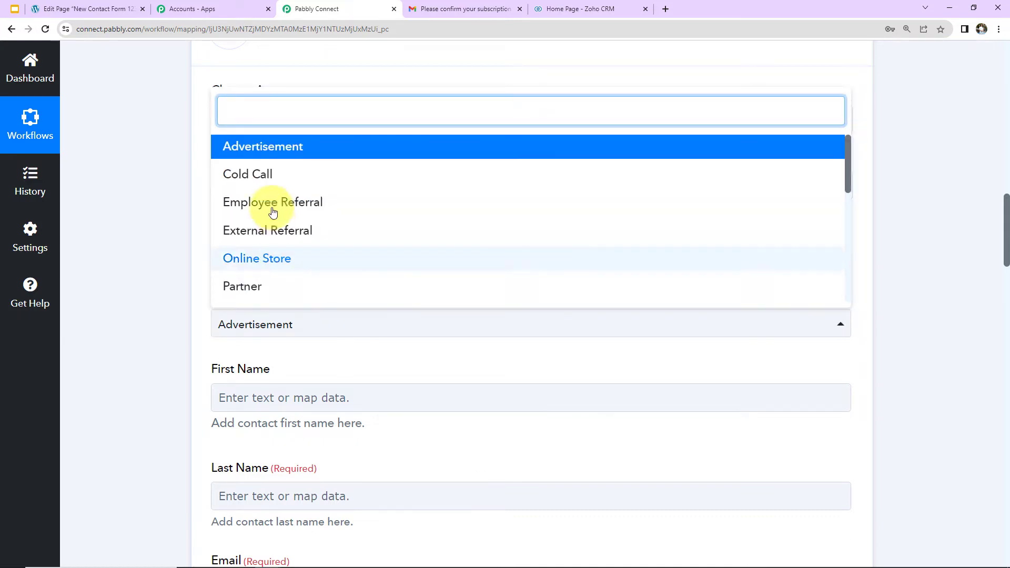
pyautogui.click(260, 154)
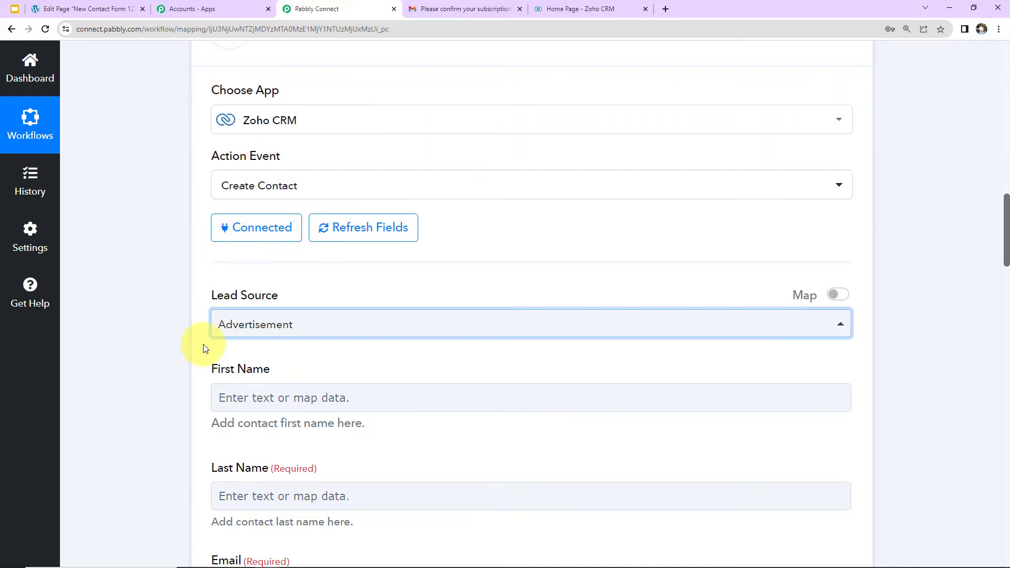
# - Map the contact's First Name to the First-name value from the Contact Form 7 submission
pyautogui.scroll(-5, 209, 399)
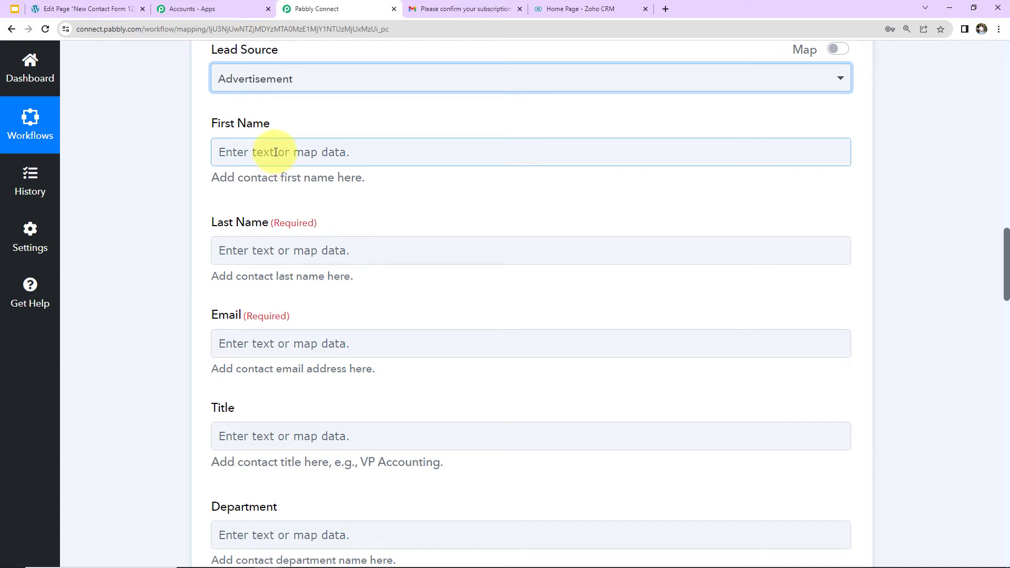
pyautogui.click(275, 152)
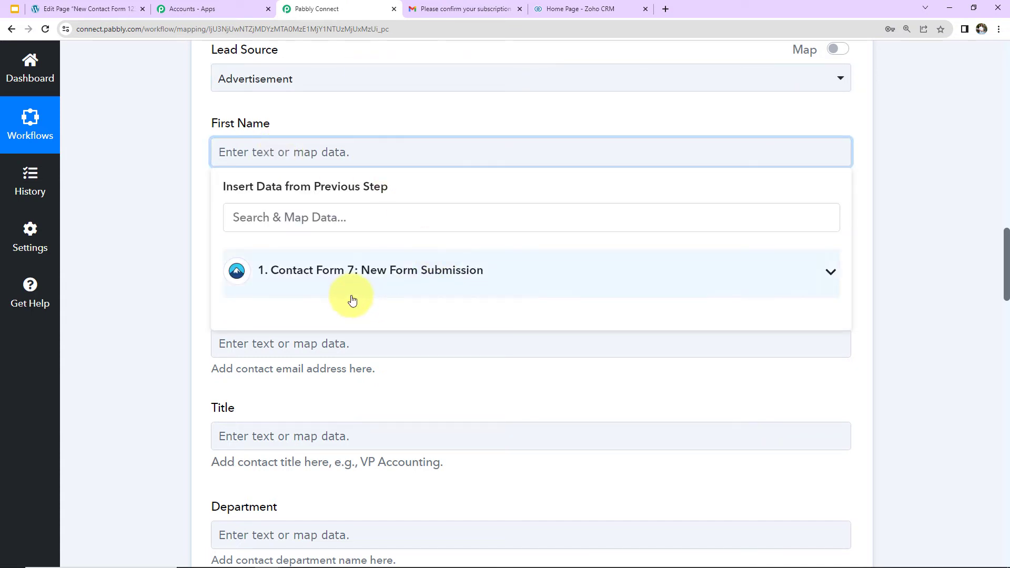
pyautogui.click(335, 287)
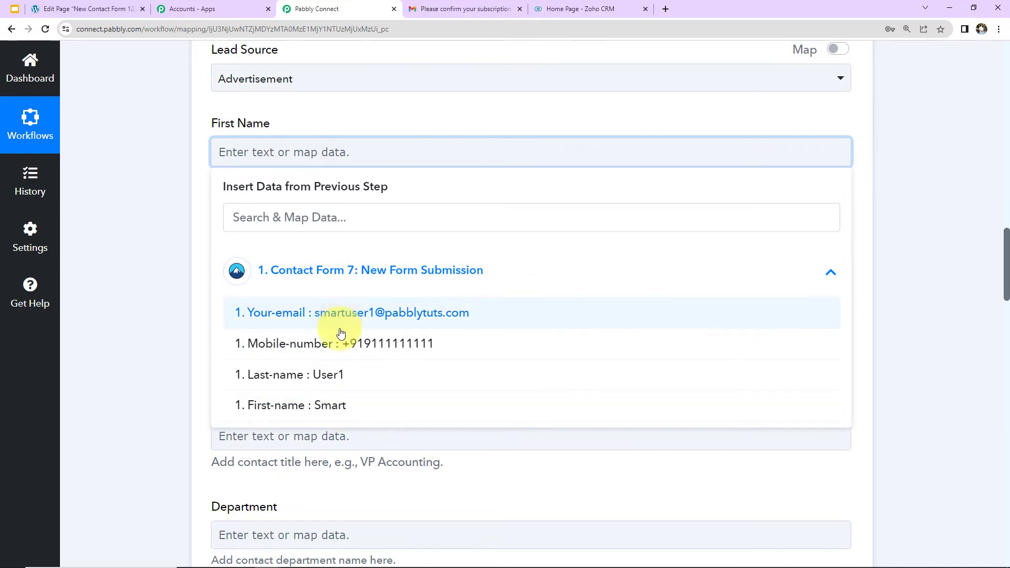
pyautogui.click(327, 406)
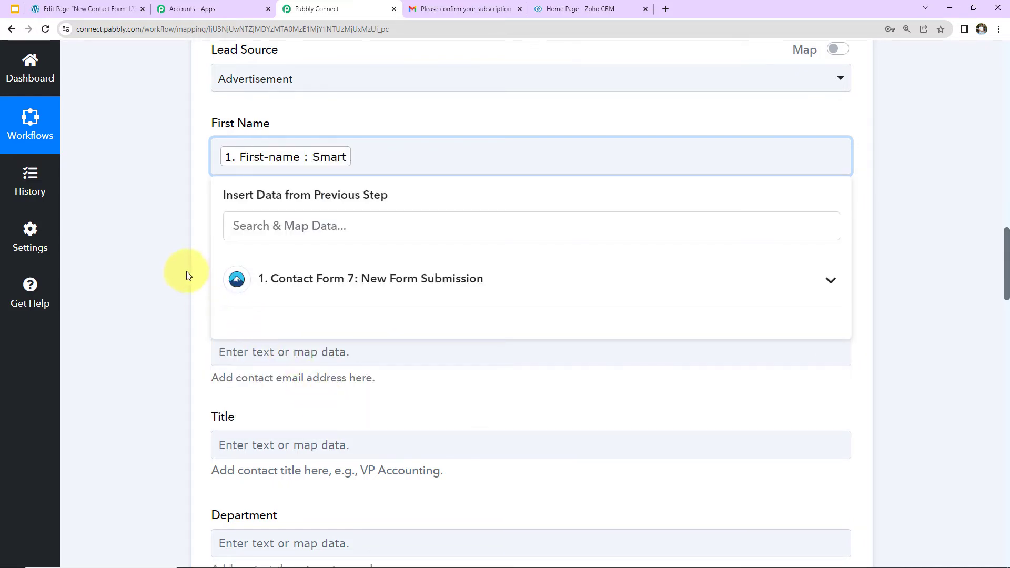
pyautogui.click(174, 265)
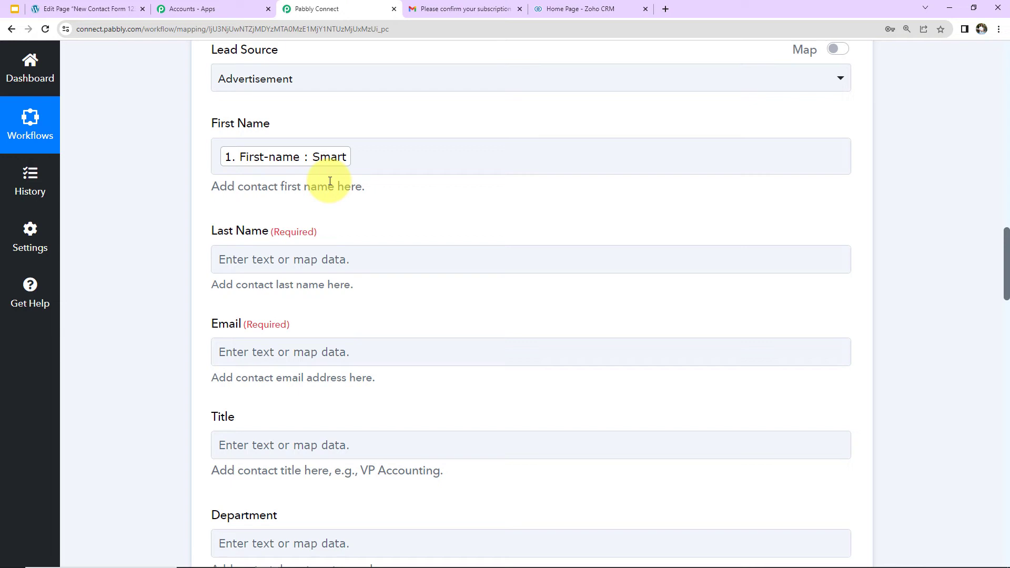
pyautogui.click(216, 164)
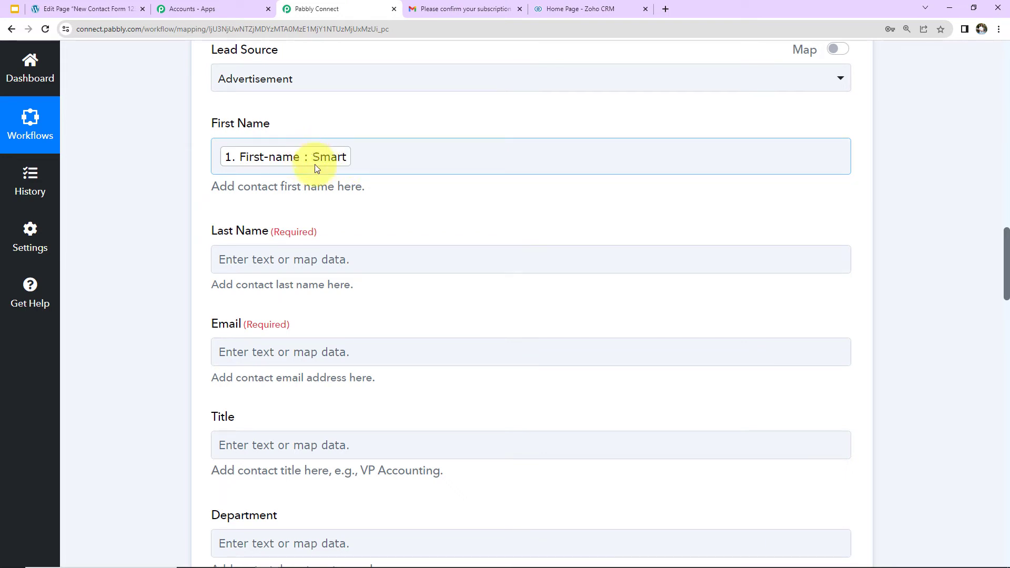
# - Map the required Last Name field to the Last-name value from the Contact Form 7 submission
pyautogui.scroll(-2, 333, 198)
pyautogui.click(316, 134)
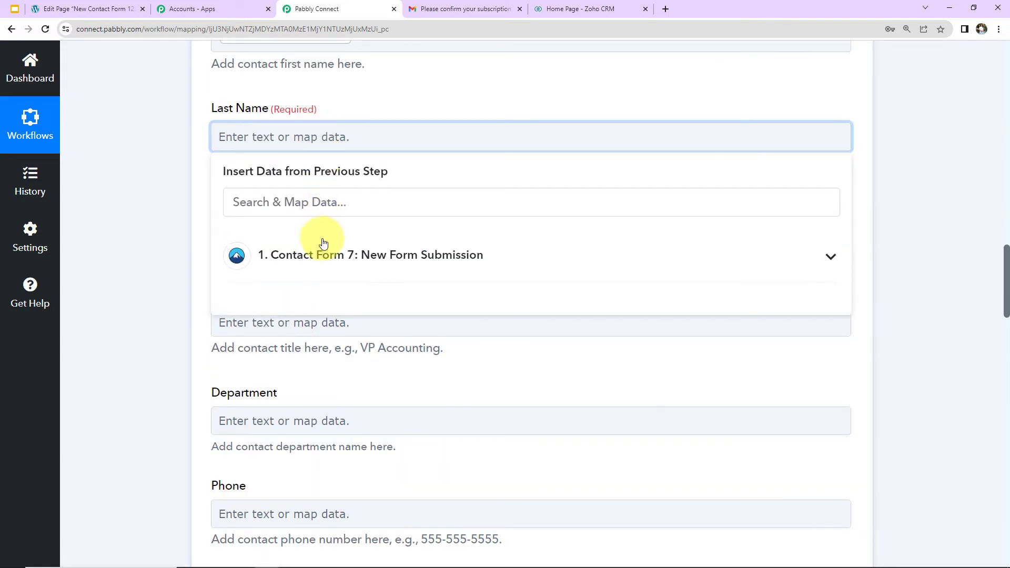
pyautogui.click(324, 243)
pyautogui.click(294, 356)
pyautogui.click(156, 235)
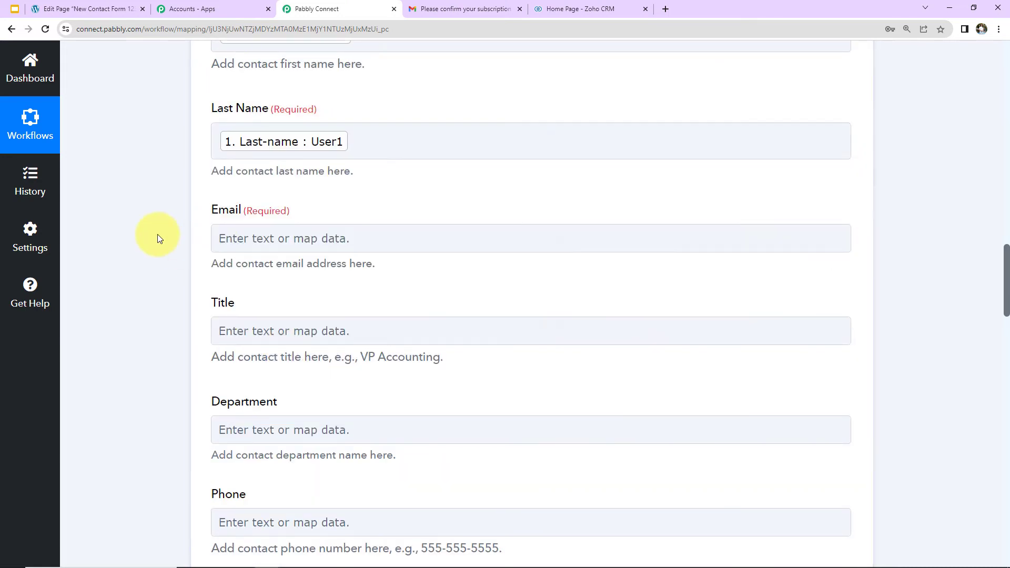
# - Map the required Email field to the Your-email value from the Contact Form 7 submission
pyautogui.click(315, 238)
pyautogui.click(334, 358)
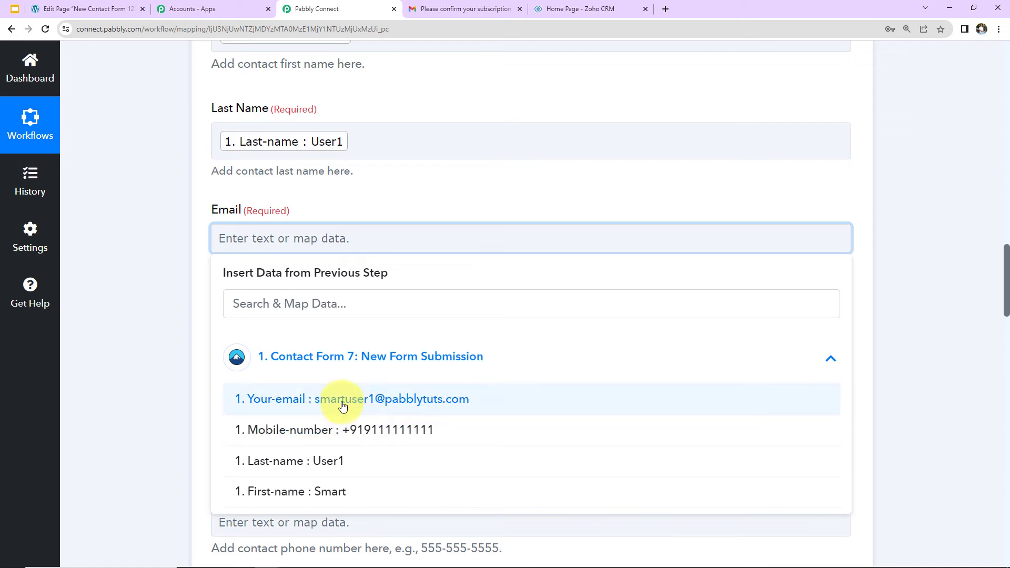
pyautogui.click(342, 405)
pyautogui.click(163, 276)
# - Map the contact's Mobile field to the Mobile-number value from the form submission, leaving Title, Department, Phone and Fax empty
pyautogui.scroll(-2, 163, 276)
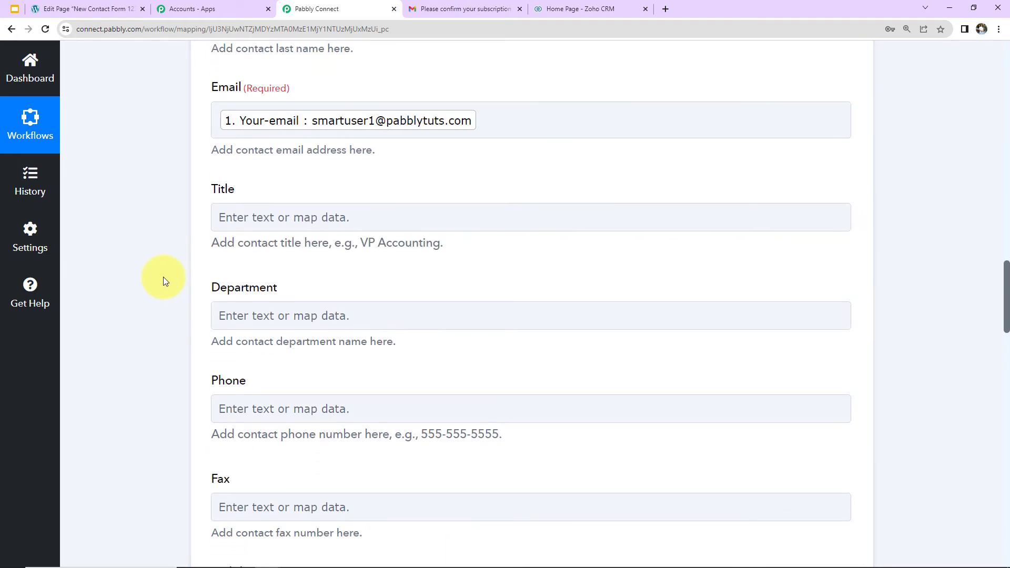
pyautogui.scroll(-2, 163, 276)
pyautogui.click(300, 276)
pyautogui.scroll(-2, 295, 263)
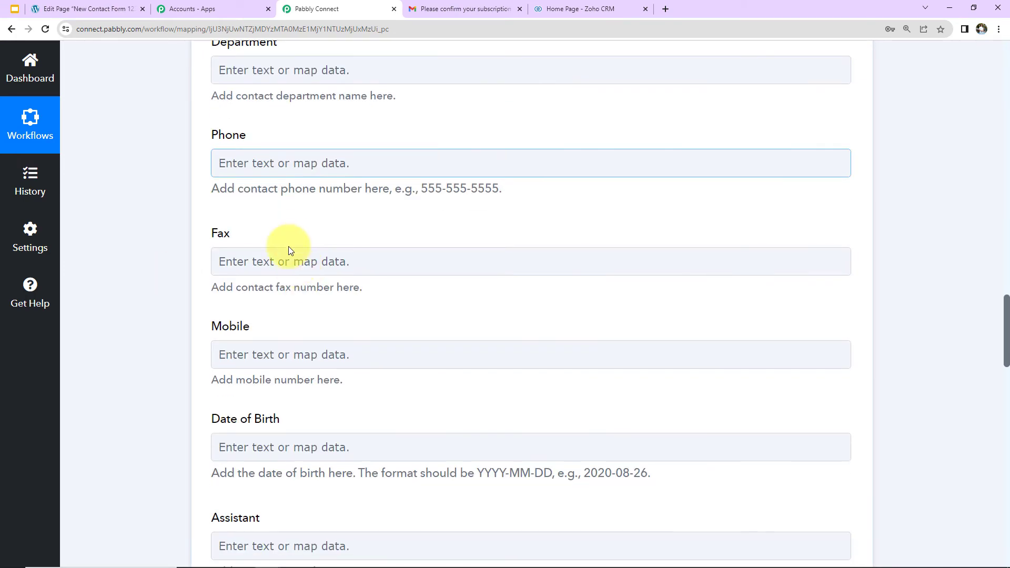
pyautogui.click(256, 354)
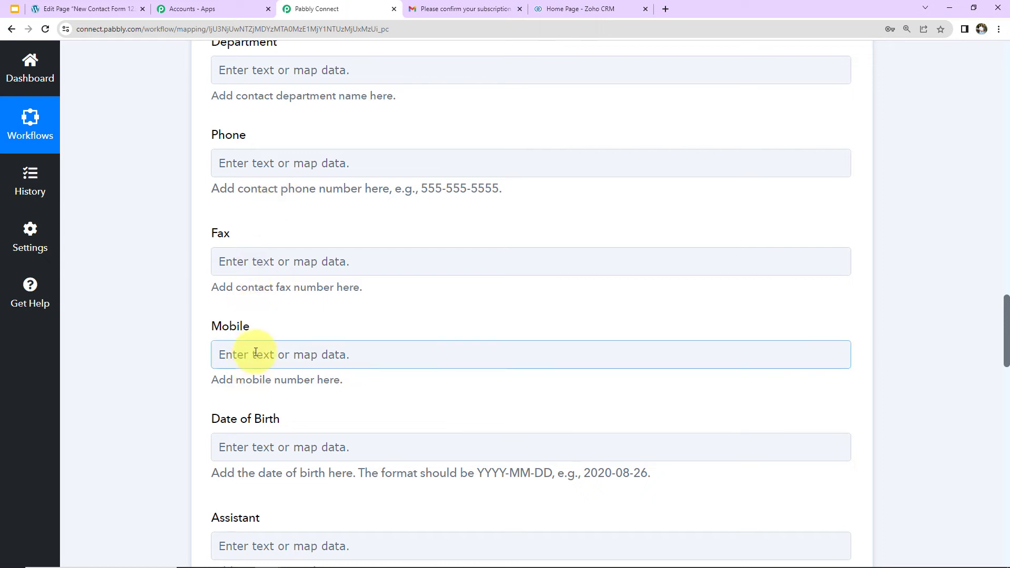
pyautogui.scroll(-2, 350, 284)
pyautogui.click(334, 350)
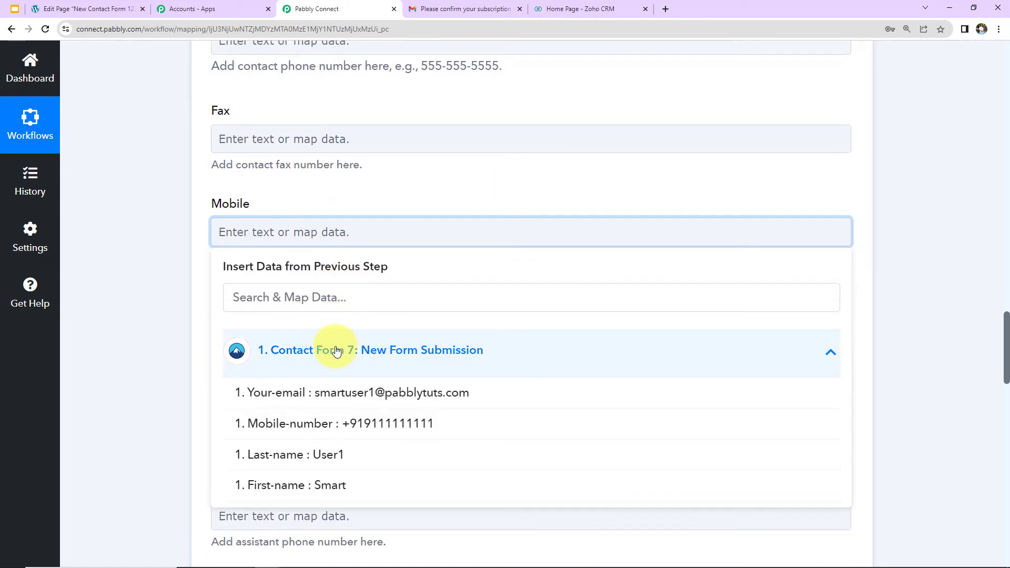
pyautogui.click(334, 423)
pyautogui.click(164, 273)
pyautogui.scroll(-2, 165, 274)
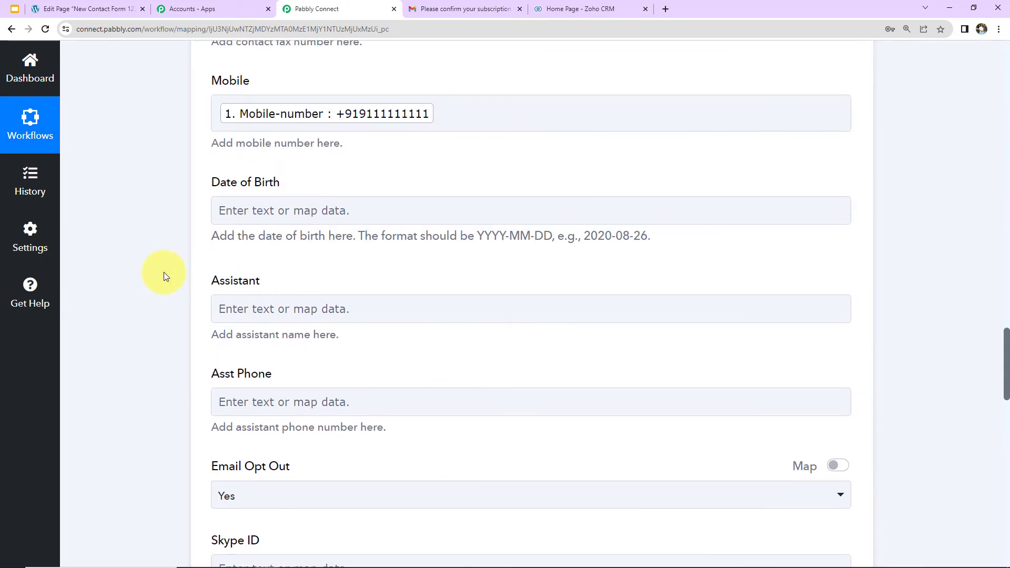
# - Leave the remaining optional contact fields empty and send a test request for the Zoho CRM Create Contact action
pyautogui.scroll(-3, 163, 272)
pyautogui.scroll(-2, 163, 272)
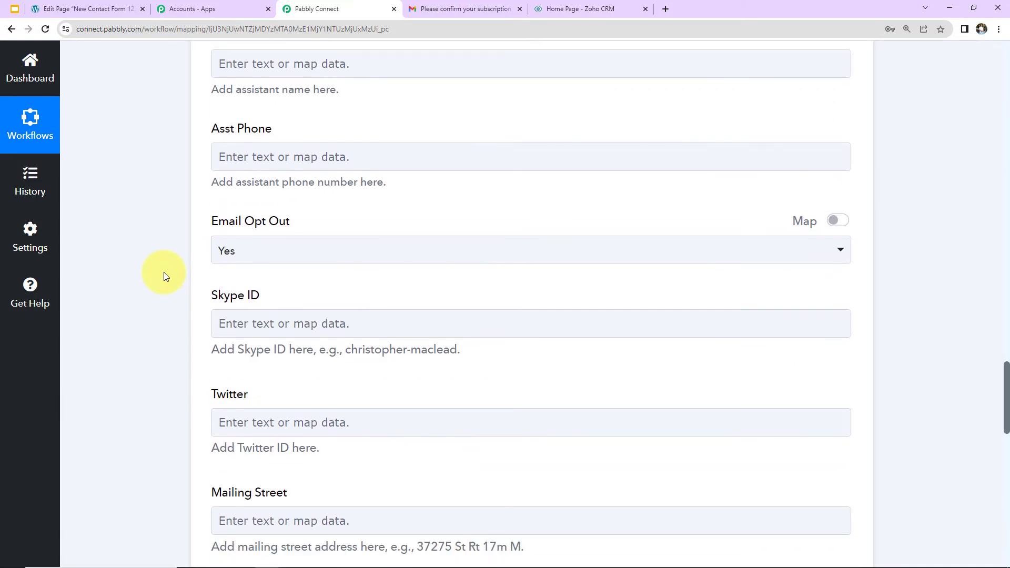
pyautogui.scroll(-5, 163, 273)
pyautogui.scroll(-3, 163, 272)
pyautogui.scroll(-2, 163, 272)
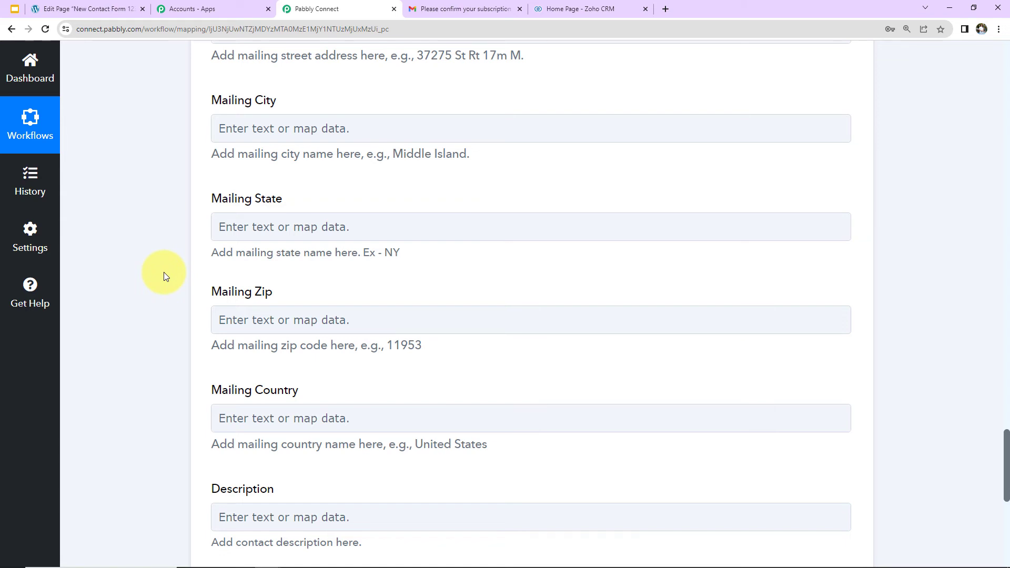
pyautogui.scroll(-5, 259, 293)
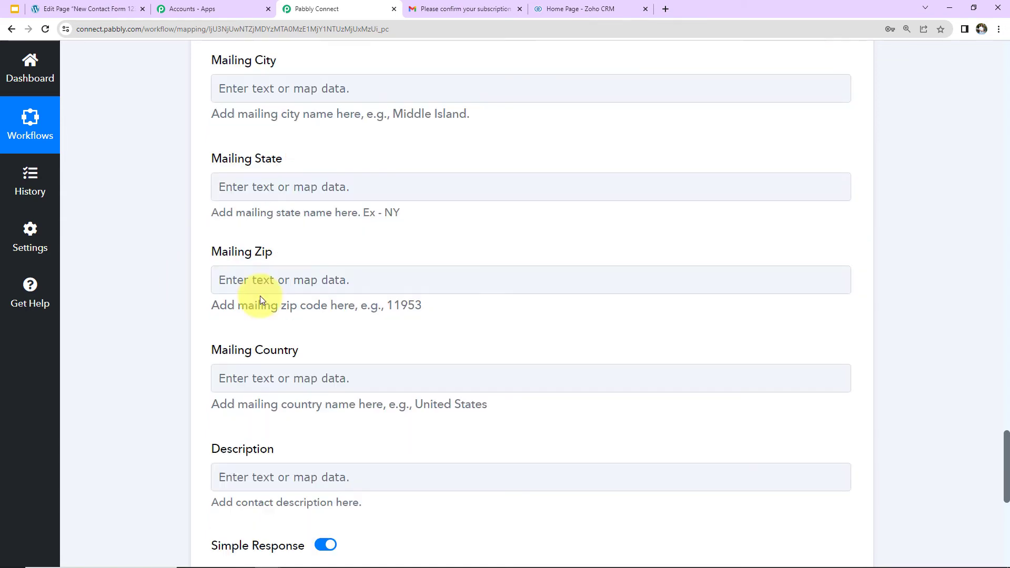
pyautogui.click(255, 387)
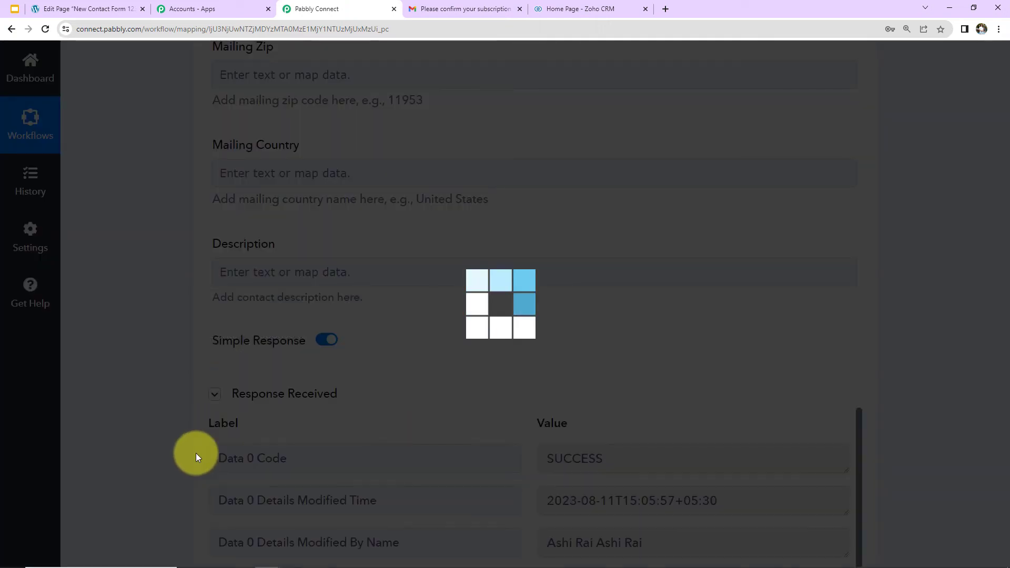
# - Review the test response, then switch to Zoho CRM and open the Contacts list to check for the test contact
pyautogui.scroll(-3, 184, 406)
pyautogui.scroll(-2, 184, 411)
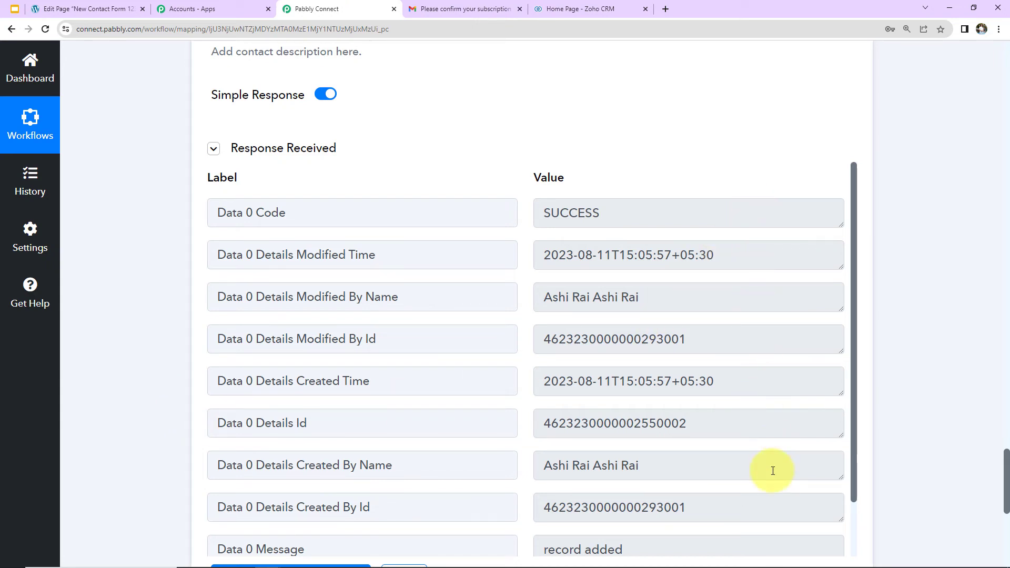
pyautogui.click(595, 10)
pyautogui.click(178, 57)
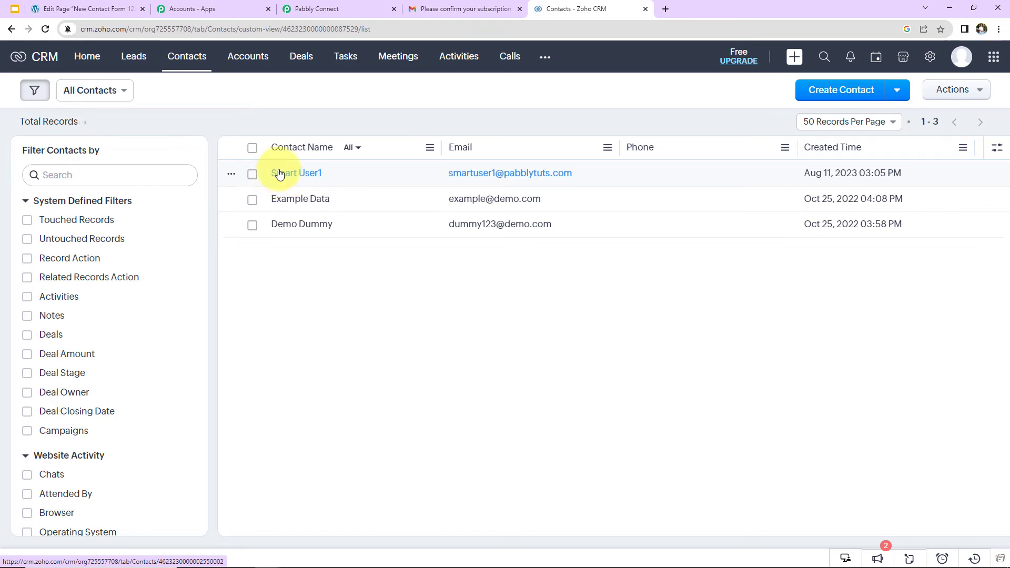
# - Switch to the WordPress page editor and open the New Contact Form 123 permalink in an incognito window
pyautogui.click(106, 11)
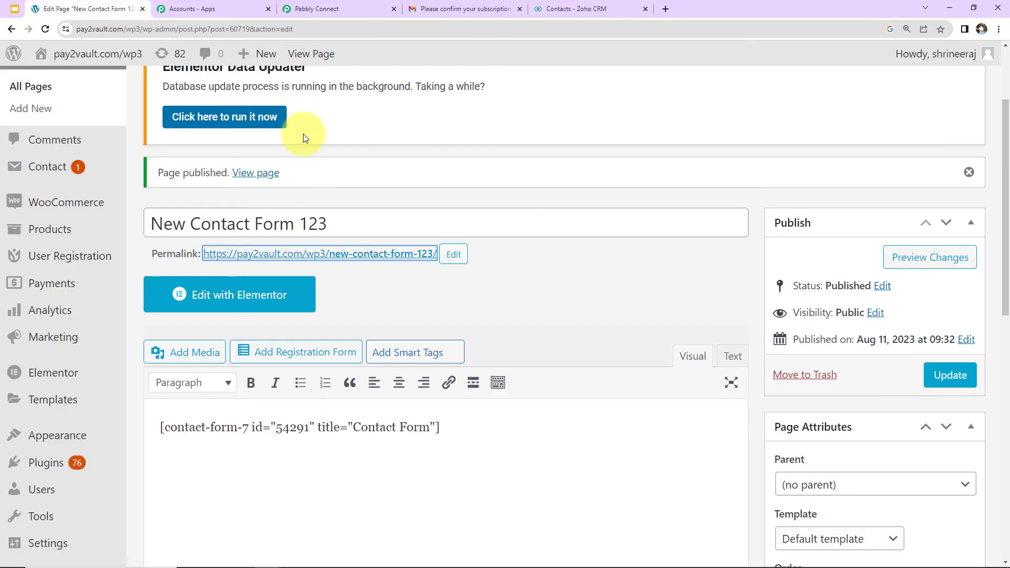
pyautogui.rightClick(387, 255)
pyautogui.click(418, 282)
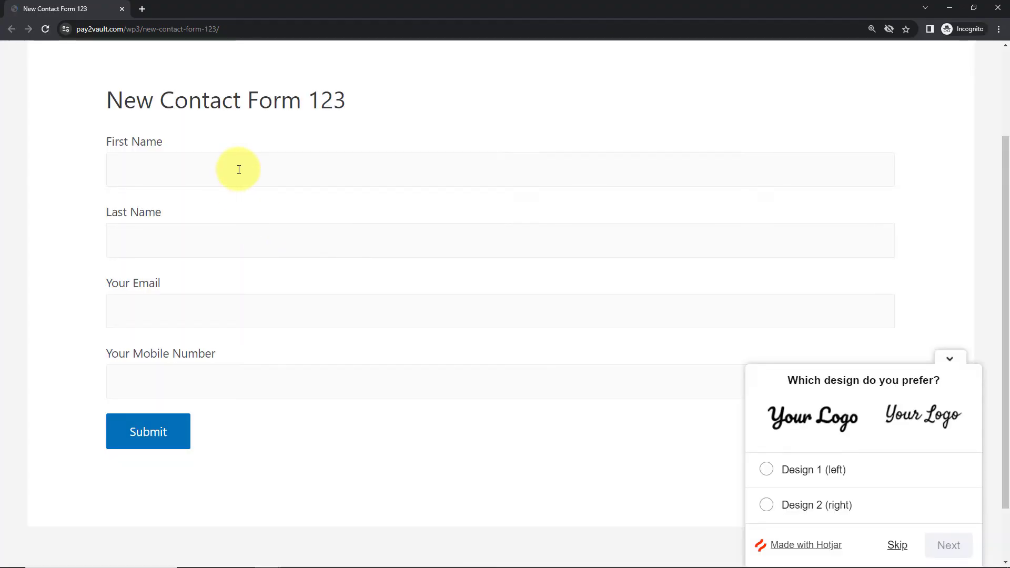
# - Fill the contact form with a different saved test profile, replace the mobile number's leading 0 with +91, and submit it
pyautogui.click(237, 168)
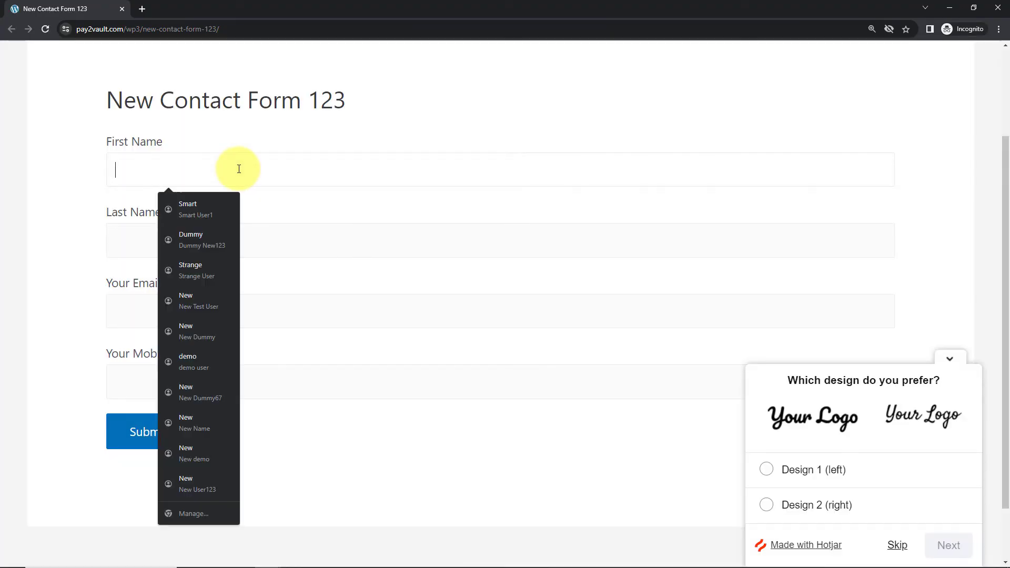
pyautogui.click(202, 269)
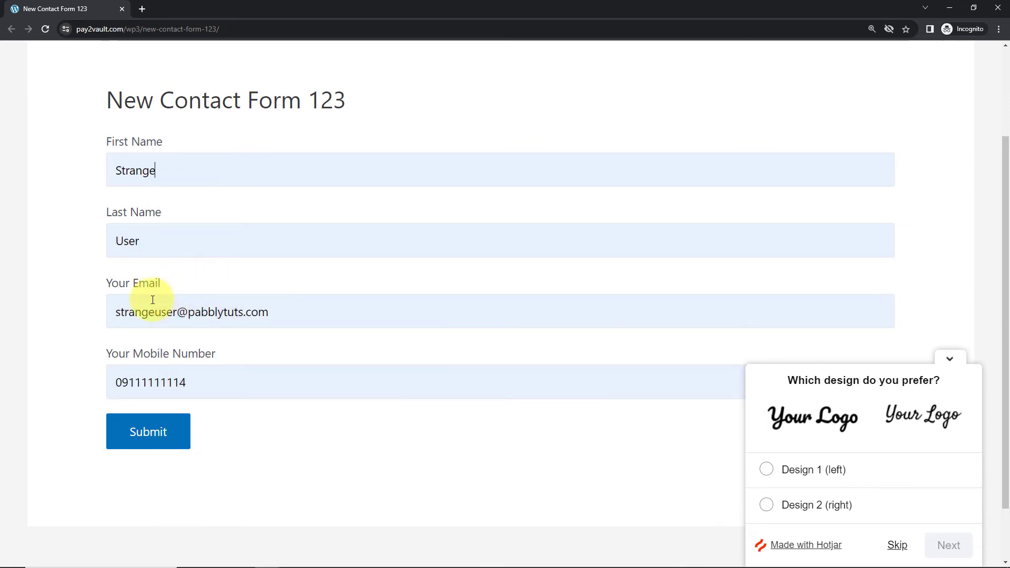
pyautogui.click(122, 381)
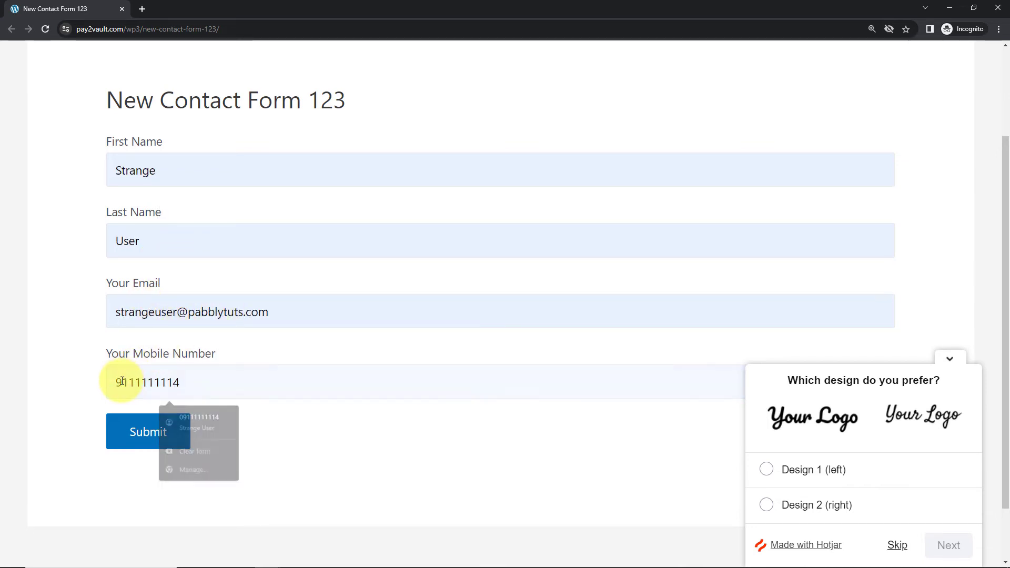
pyautogui.press('BackSpace')
pyautogui.write('+91')
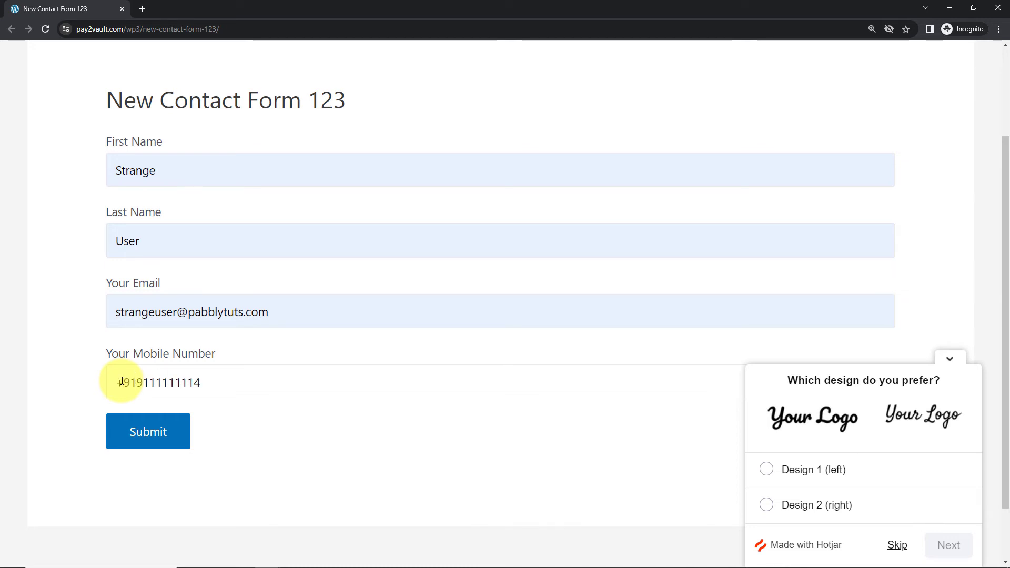
pyautogui.click(178, 438)
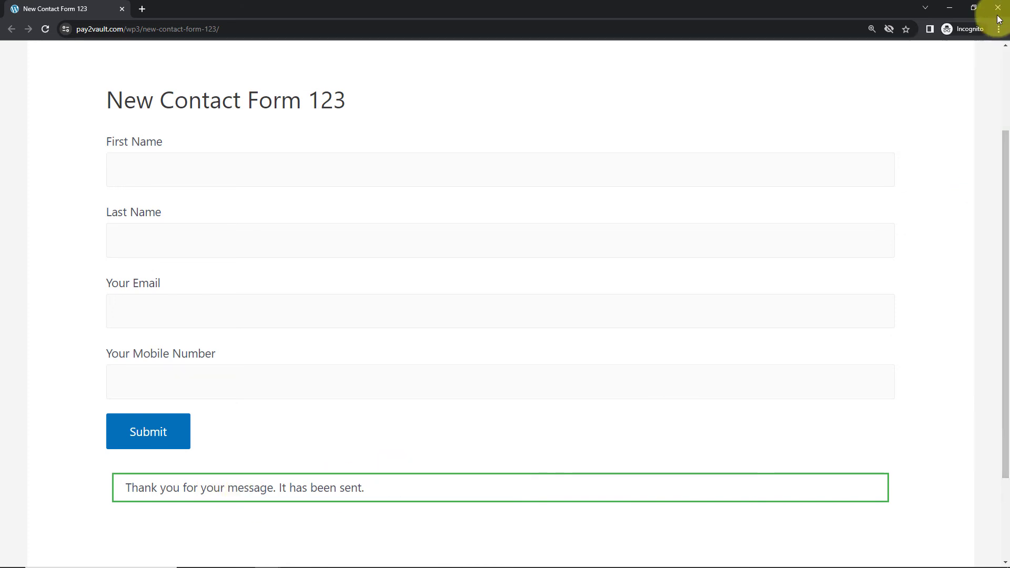
# - Return to Zoho CRM and reload the Contacts list to check for the contact from the new form submission
pyautogui.click(953, 7)
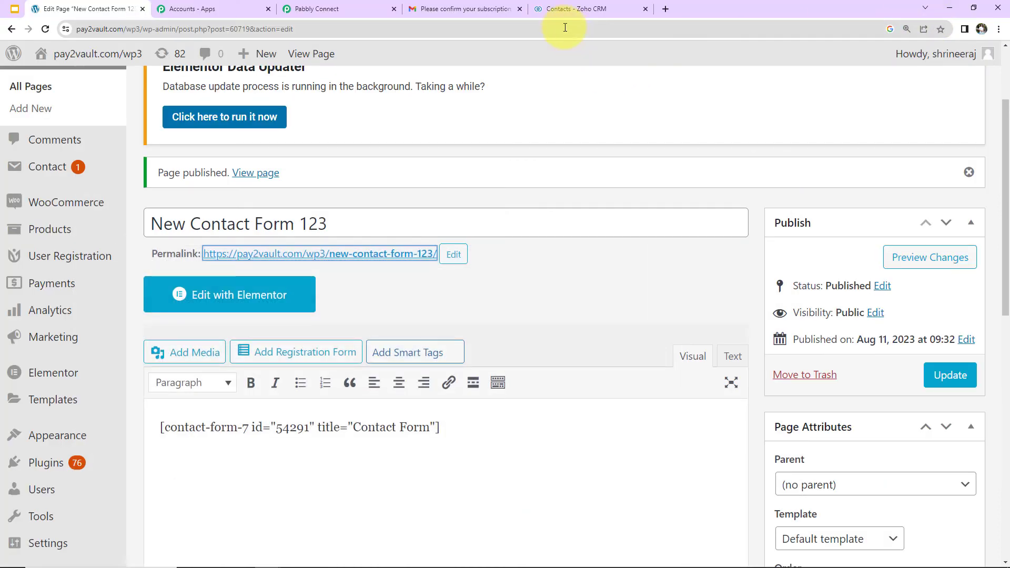
pyautogui.click(561, 7)
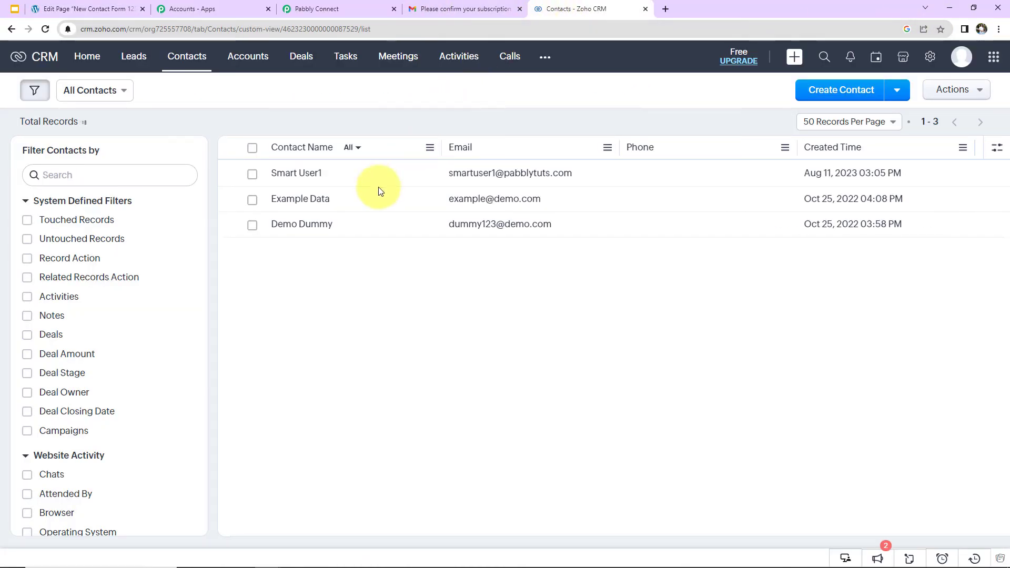
pyautogui.click(45, 29)
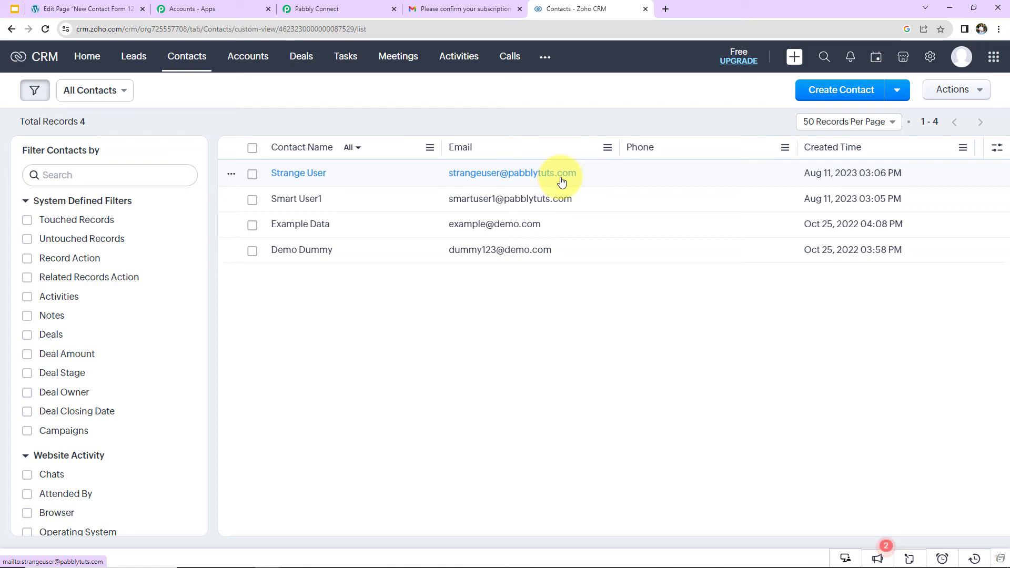
# - Switch back to the Pabbly Connect workflow and collapse both the Contact Form 7 trigger and the Zoho CRM action
pyautogui.click(341, 13)
pyautogui.scroll(15, 952, 331)
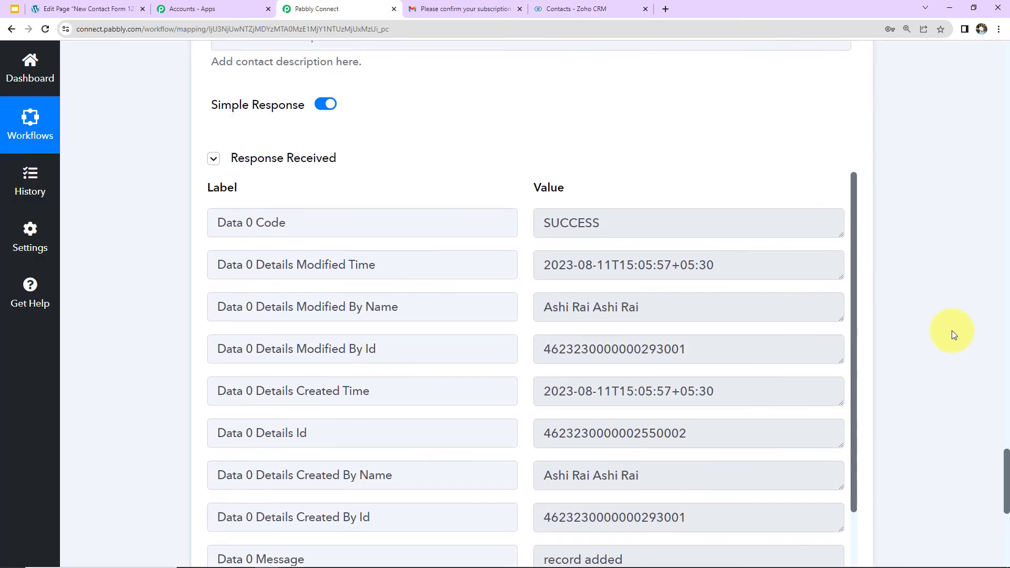
pyautogui.scroll(7, 945, 328)
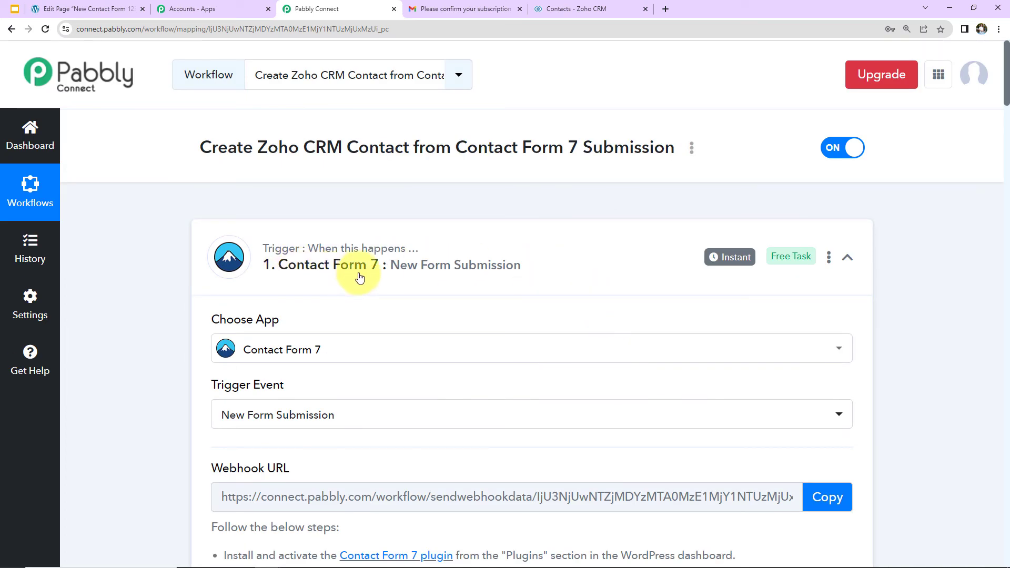
pyautogui.click(851, 259)
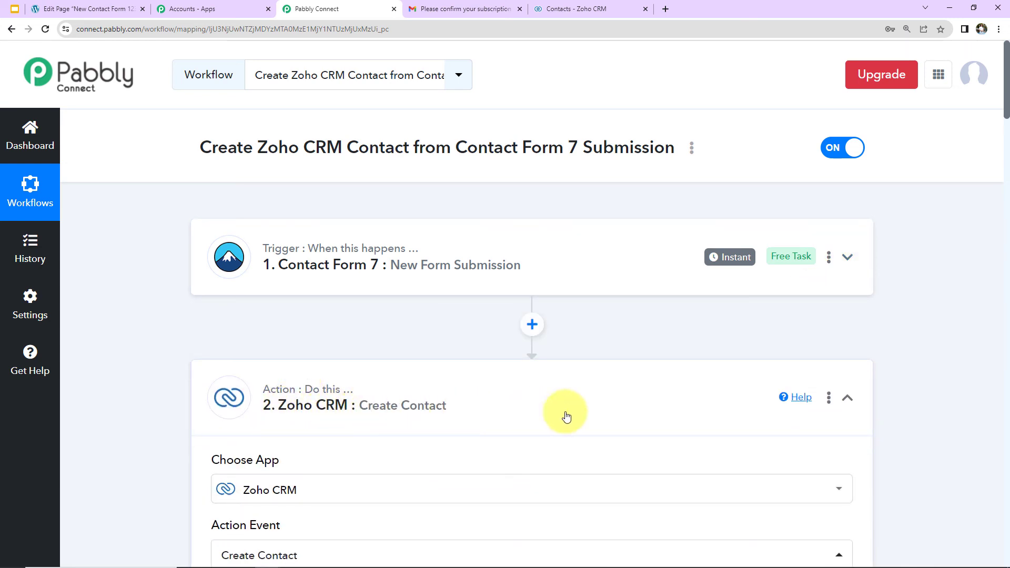
pyautogui.click(847, 398)
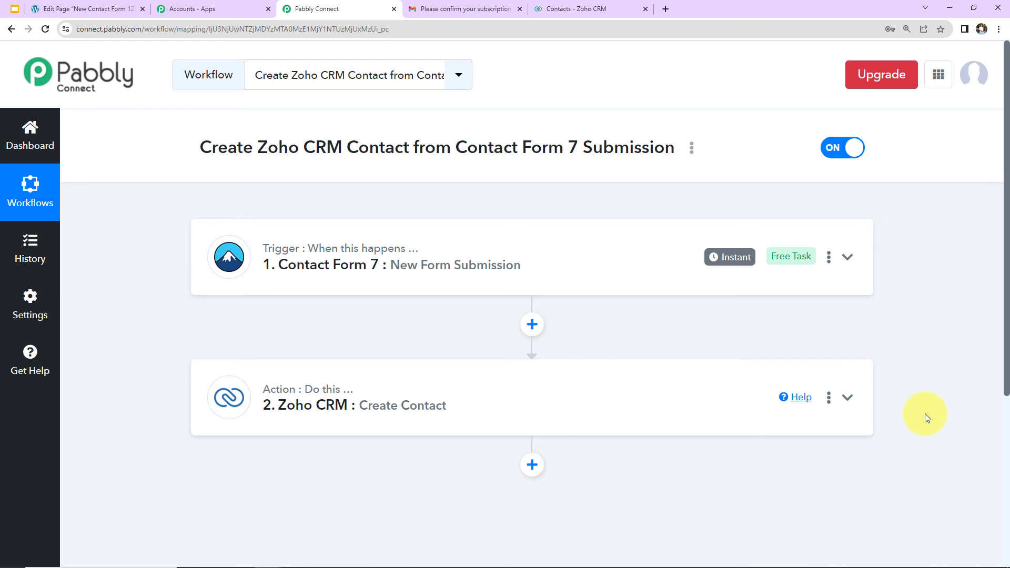